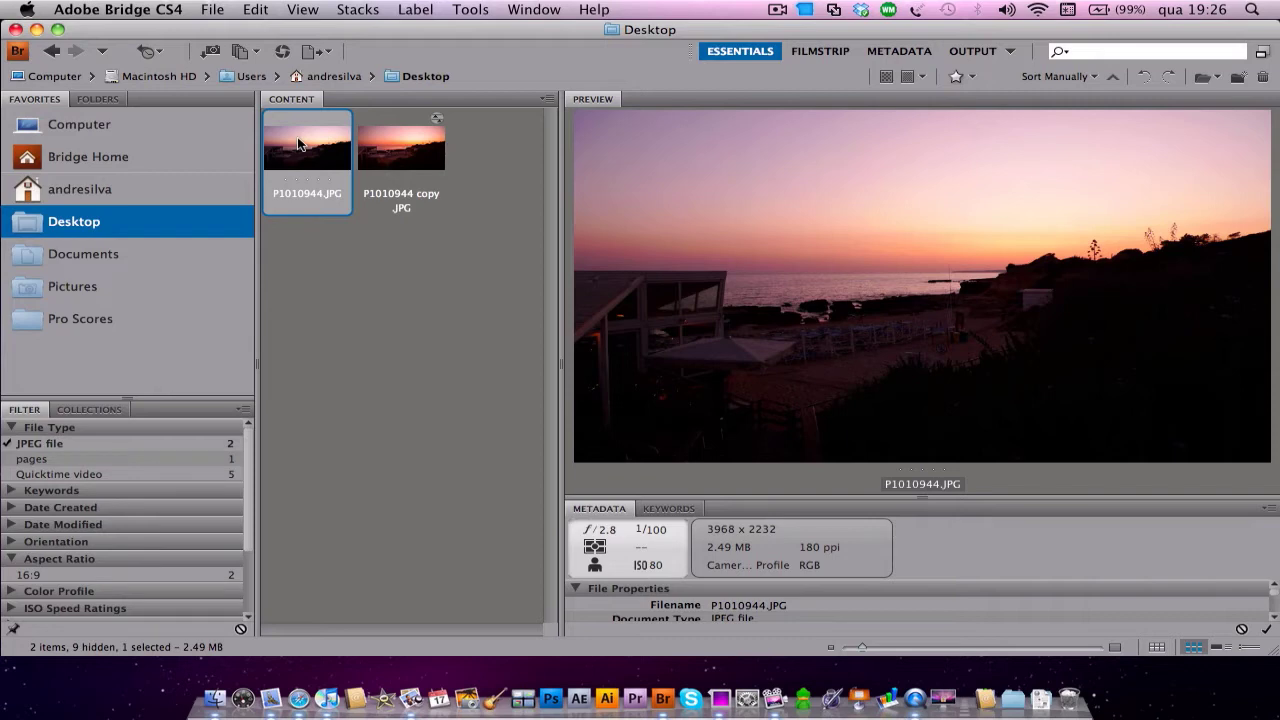
# Flip between the original sunset photo and its edited copy to compare them
pyautogui.press('Right')
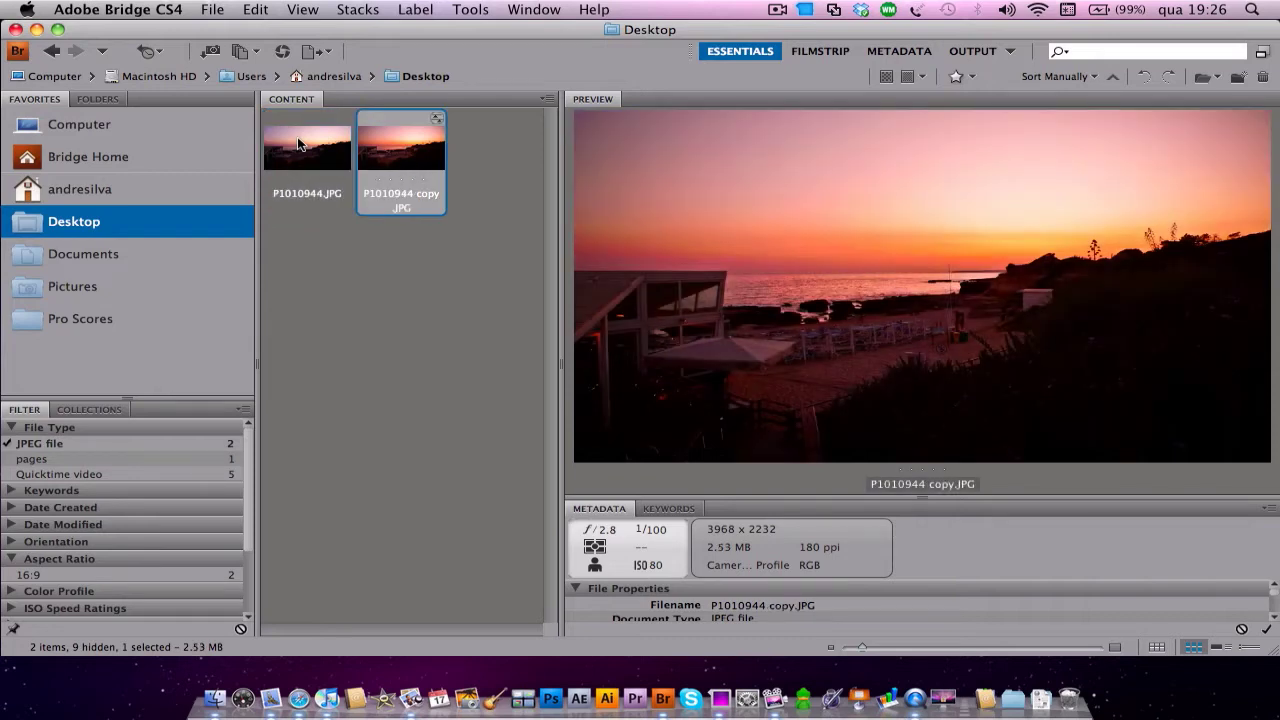
pyautogui.press('Left')
pyautogui.press('Right')
# Duplicate P1010944.JPG and open the new P1010944 copy (1).JPG in Camera Raw
pyautogui.click(310, 145)
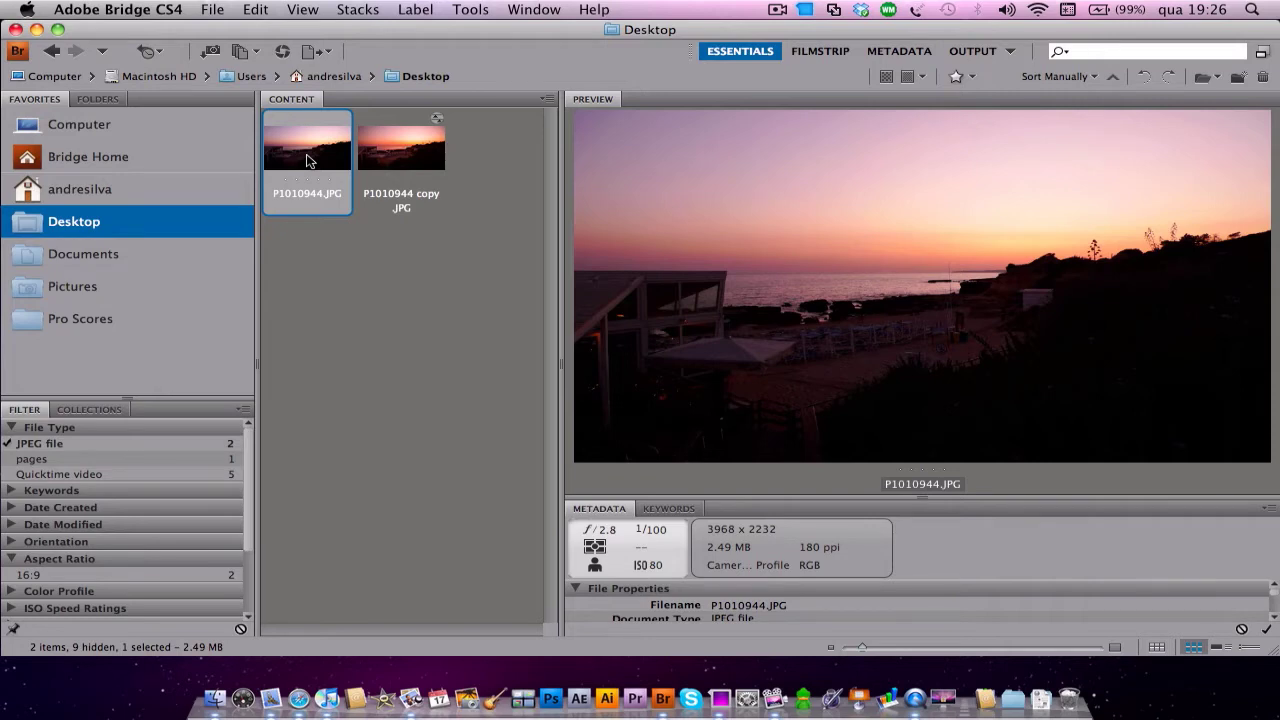
pyautogui.press('super+d')
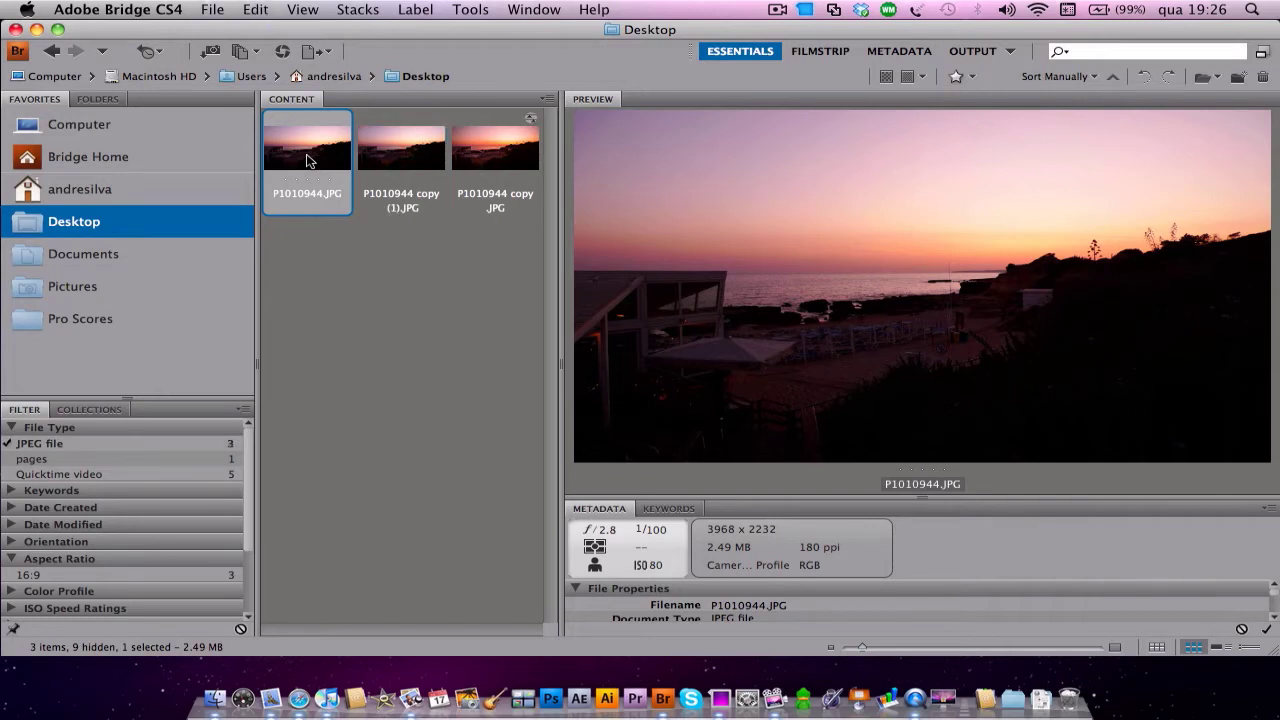
pyautogui.click(395, 155)
pyautogui.press('super+o')
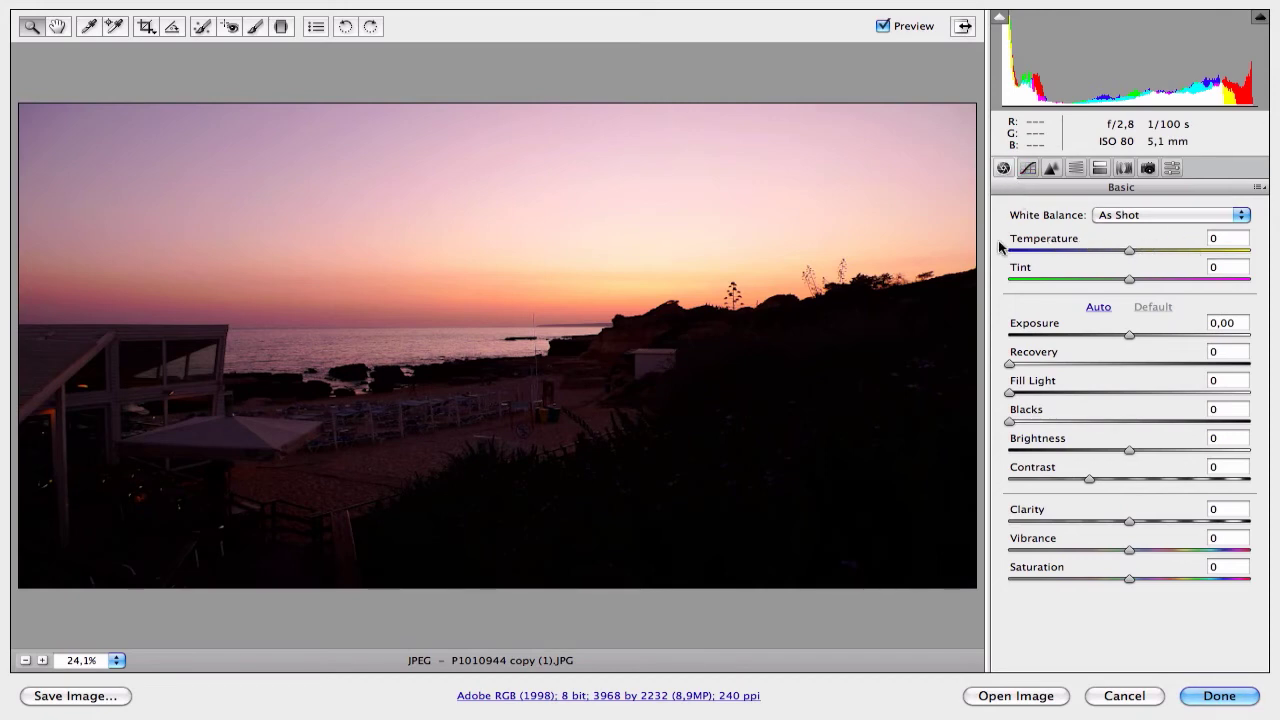
# In the Basic tab, set Temperature +15, Tint +5 and Recovery 50
pyautogui.moveTo(1053, 238); pyautogui.dragTo(1058, 238)
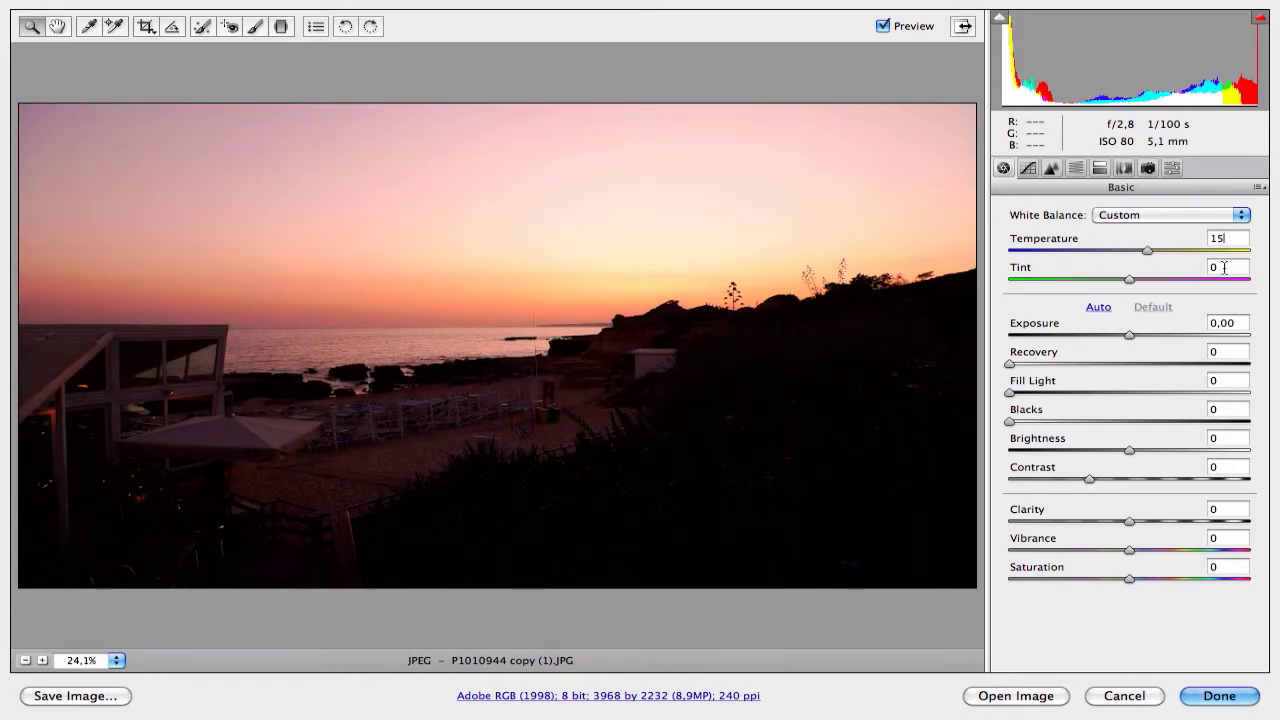
pyautogui.click(1224, 267)
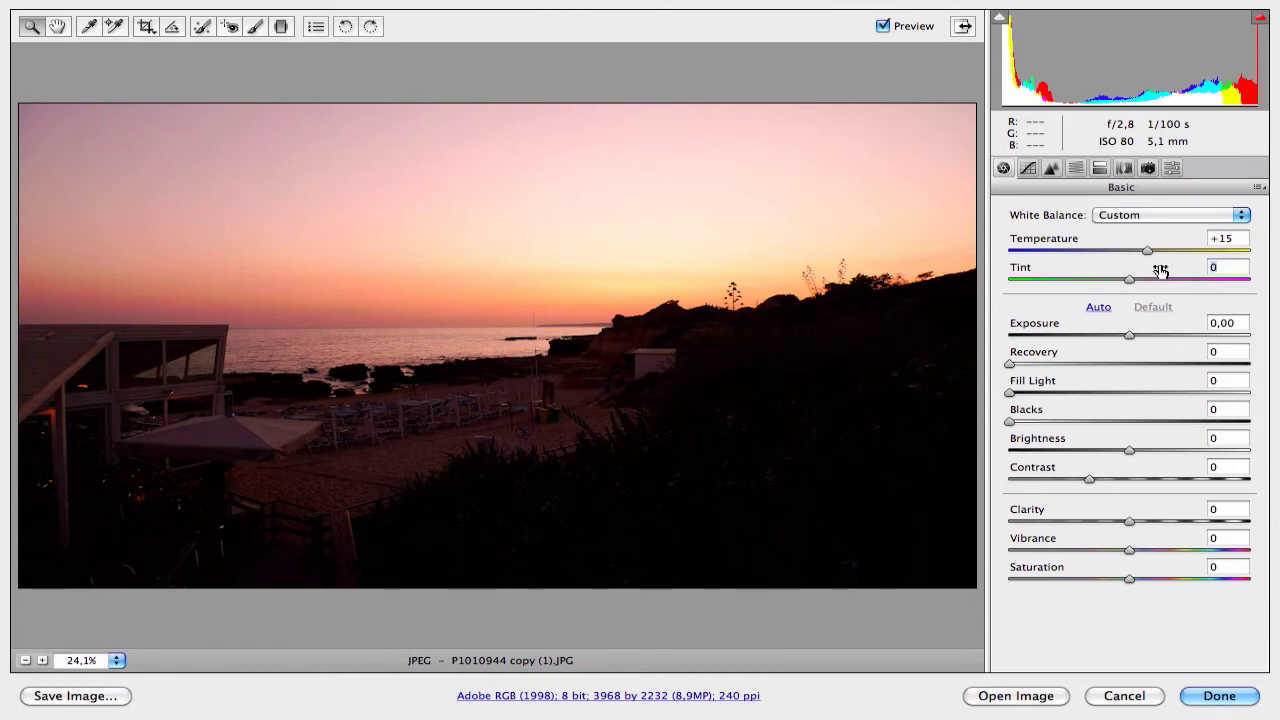
pyautogui.write('5')
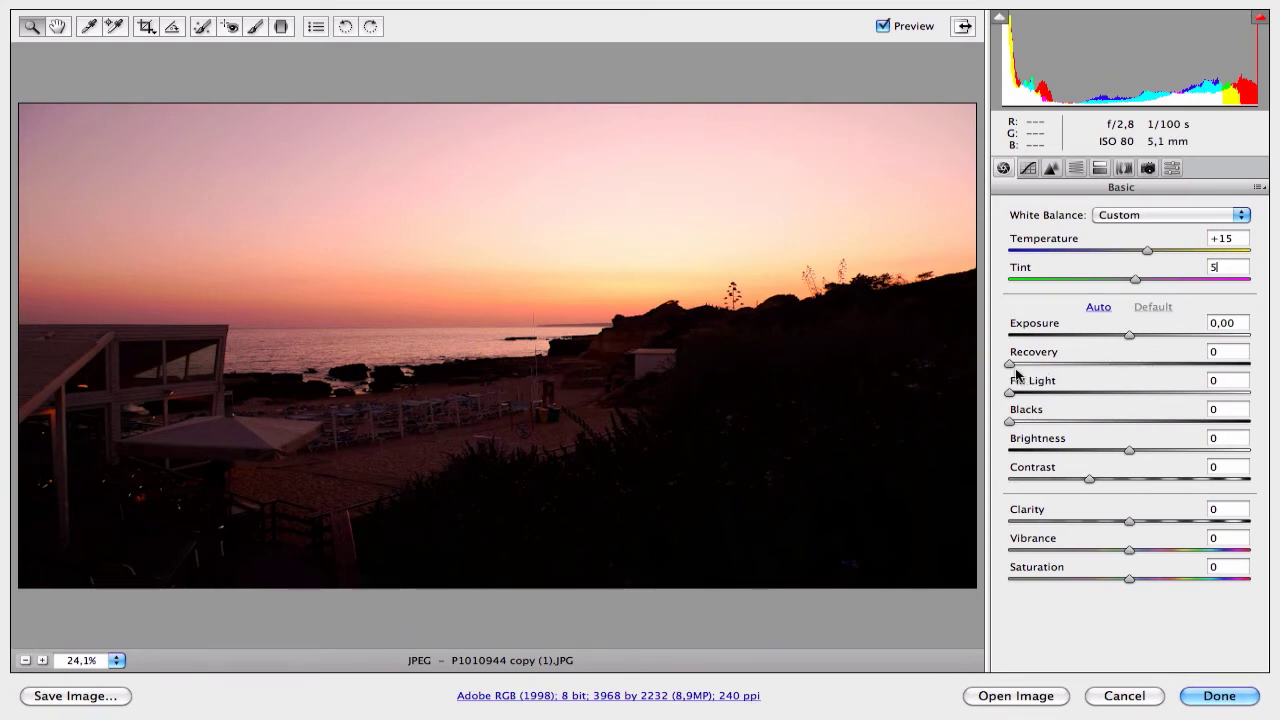
pyautogui.click(1214, 352)
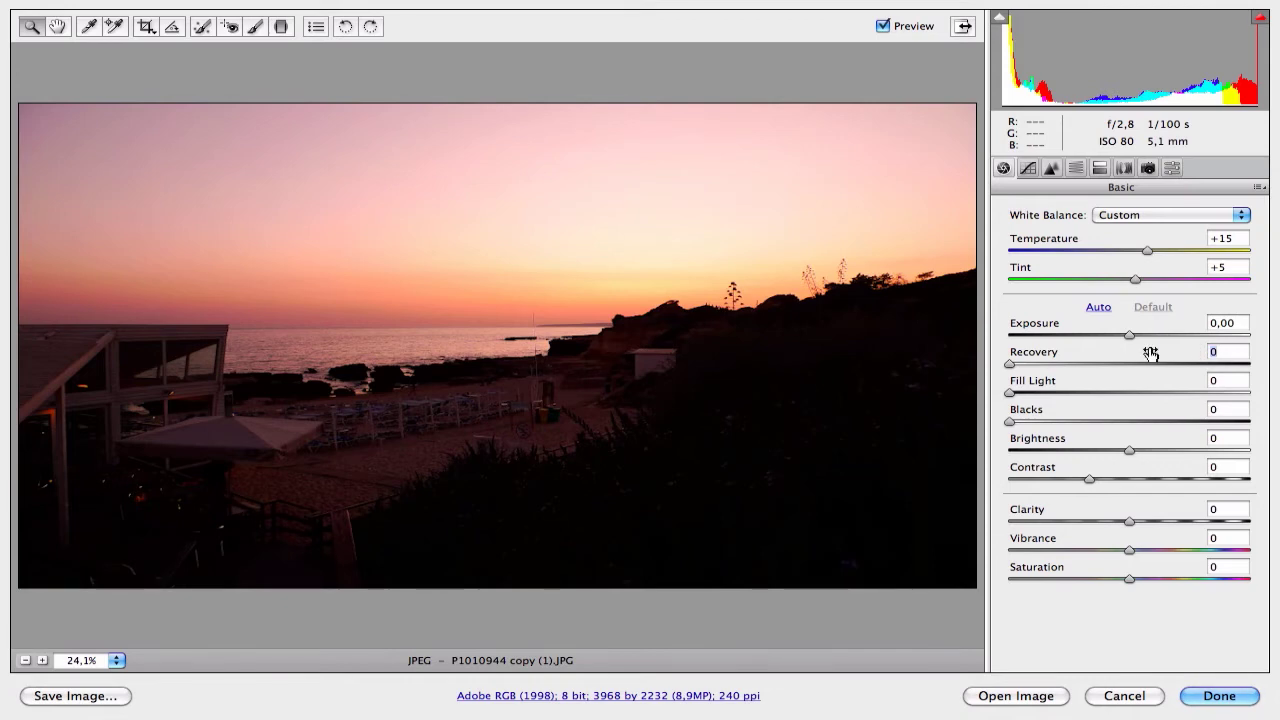
pyautogui.write('50')
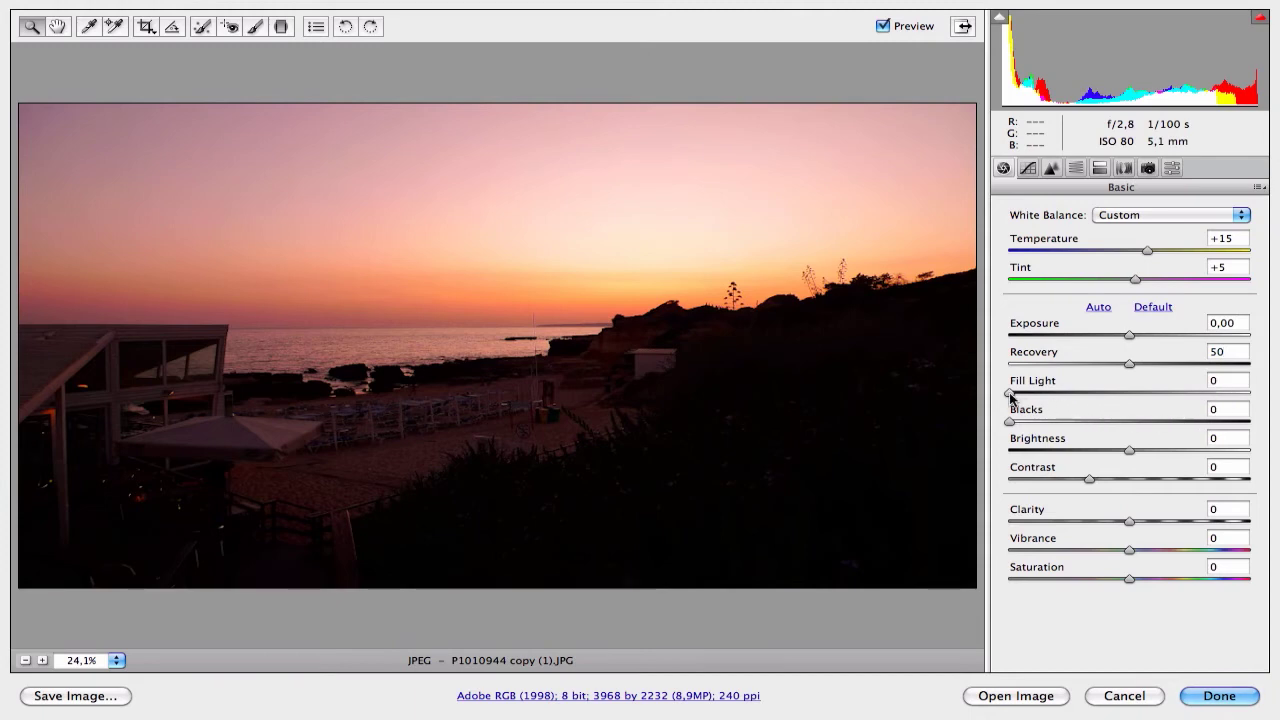
# Raise Fill Light to 25 to brighten the dark beach foreground
pyautogui.moveTo(1010, 395); pyautogui.dragTo(1055, 400)
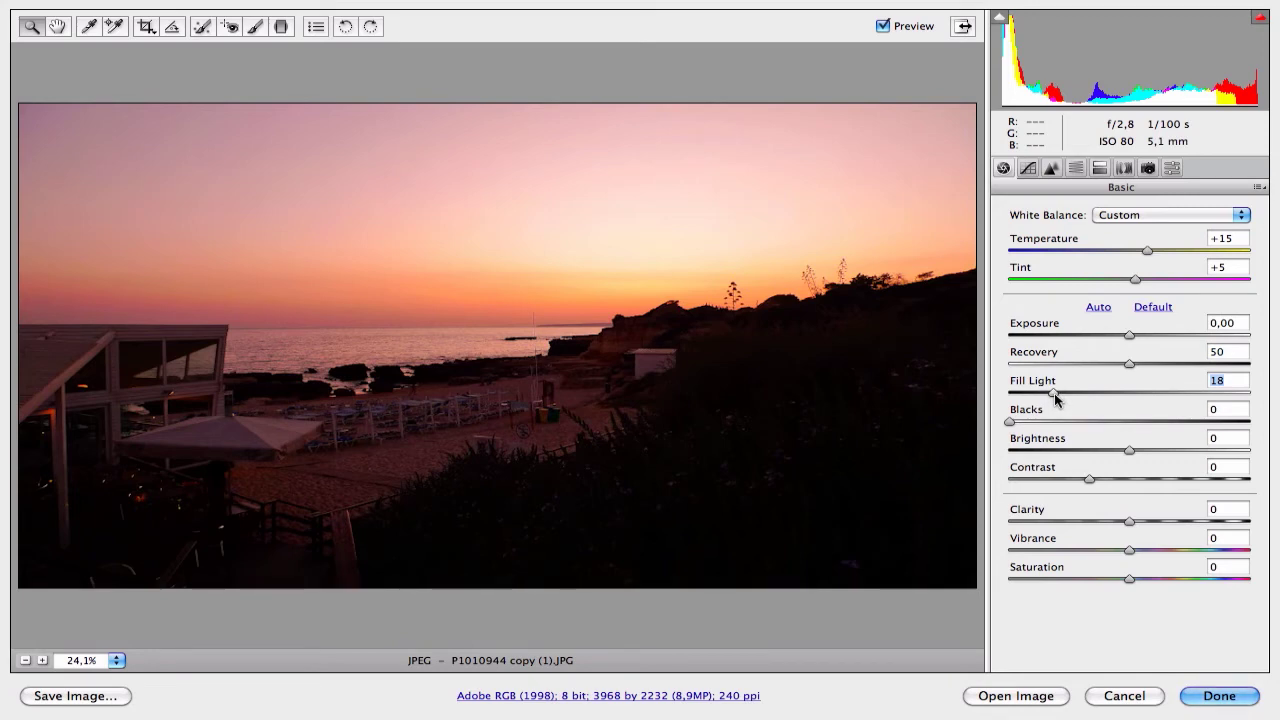
pyautogui.write('25')
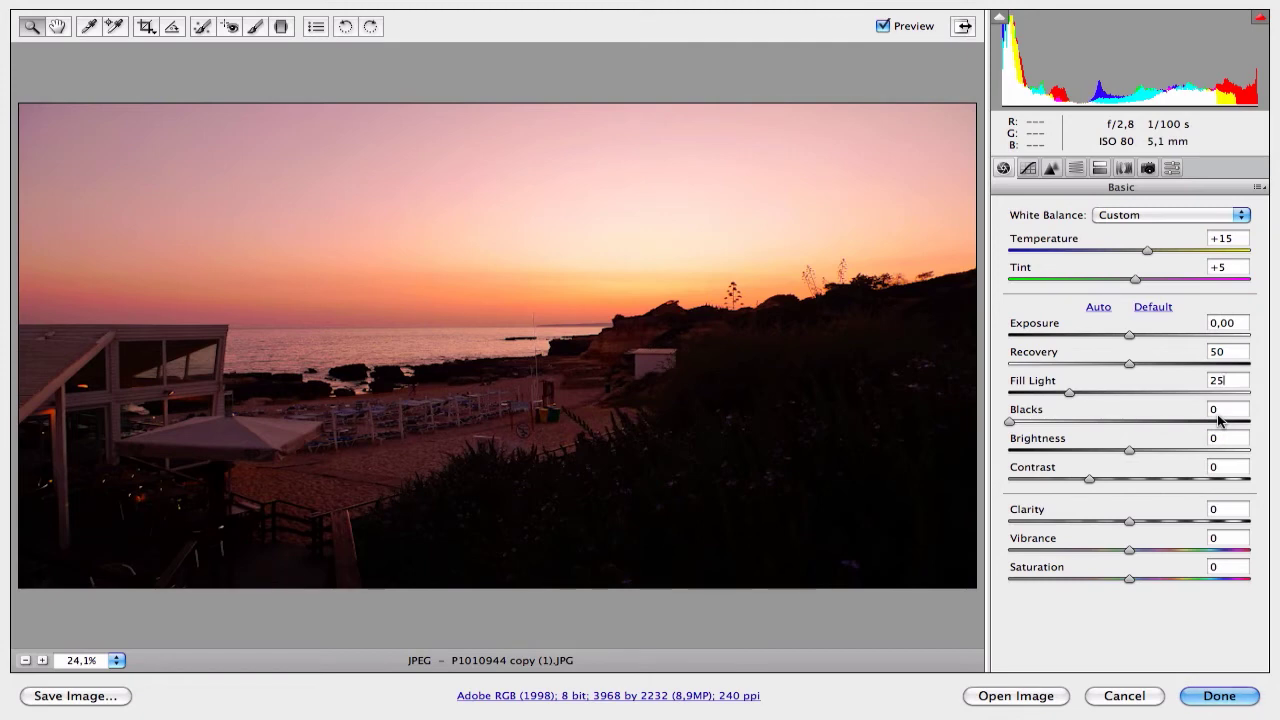
# Set Clarity to +60 and Vibrance to 20
pyautogui.click(1203, 509)
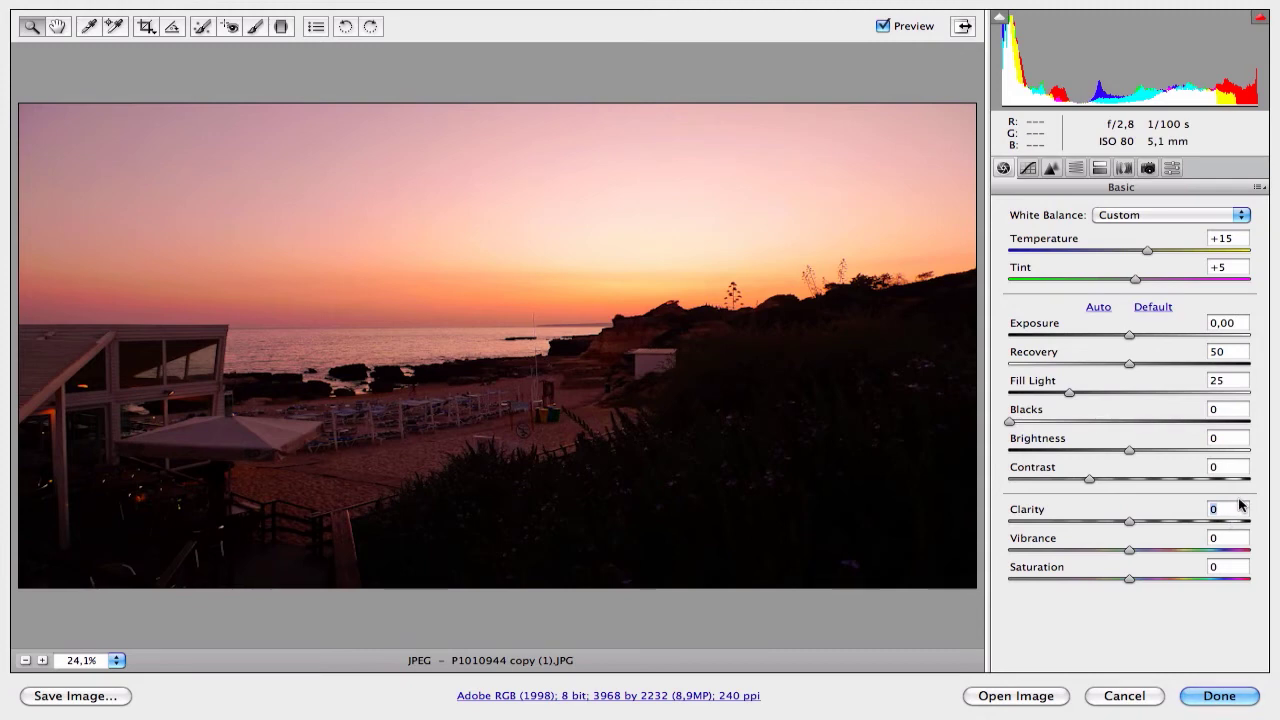
pyautogui.write('60')
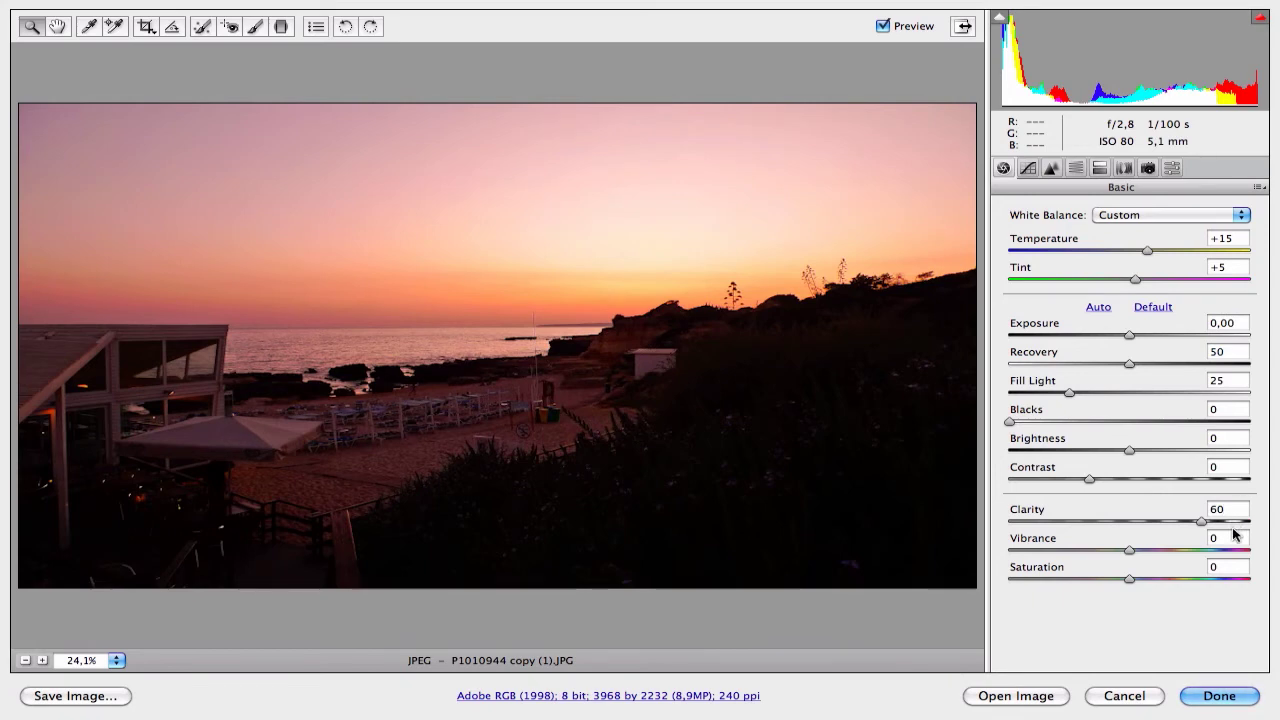
pyautogui.press('Tab')
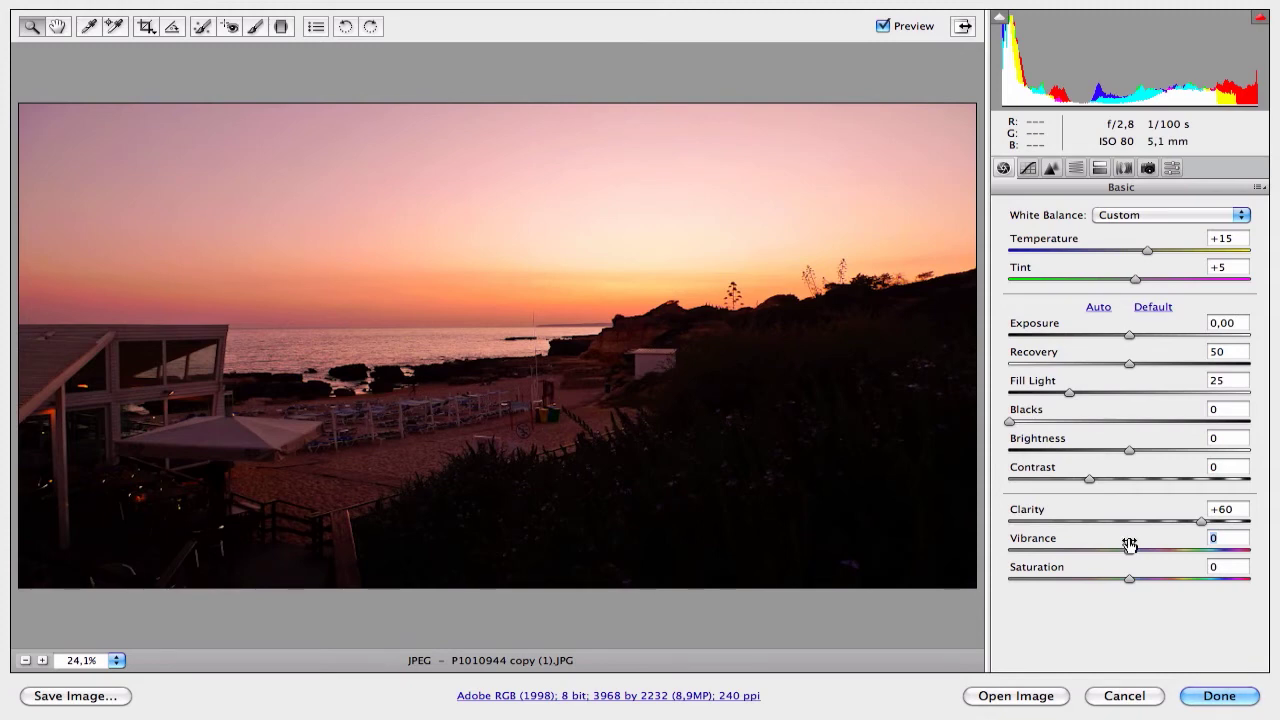
pyautogui.write('20')
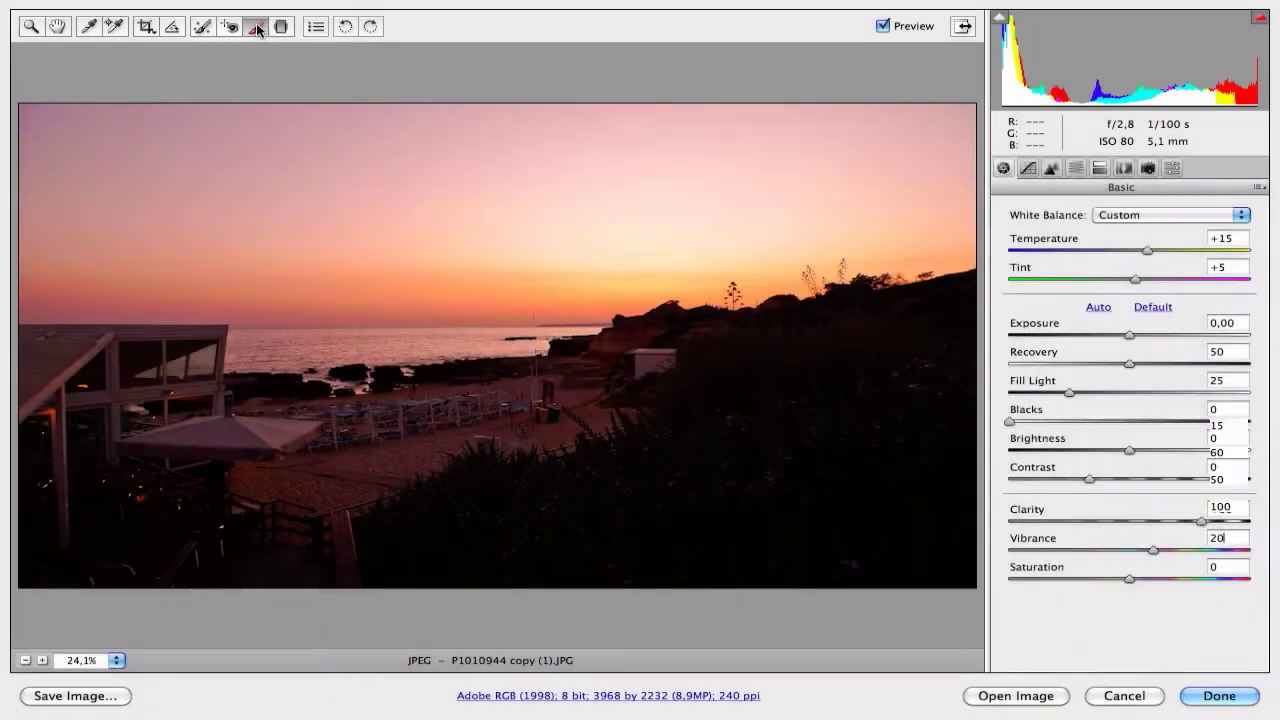
# Switch to the Adjustment Brush, preset to Exposure +1,00, Contrast +10, Saturation +10, Clarity +20
pyautogui.click(255, 26)
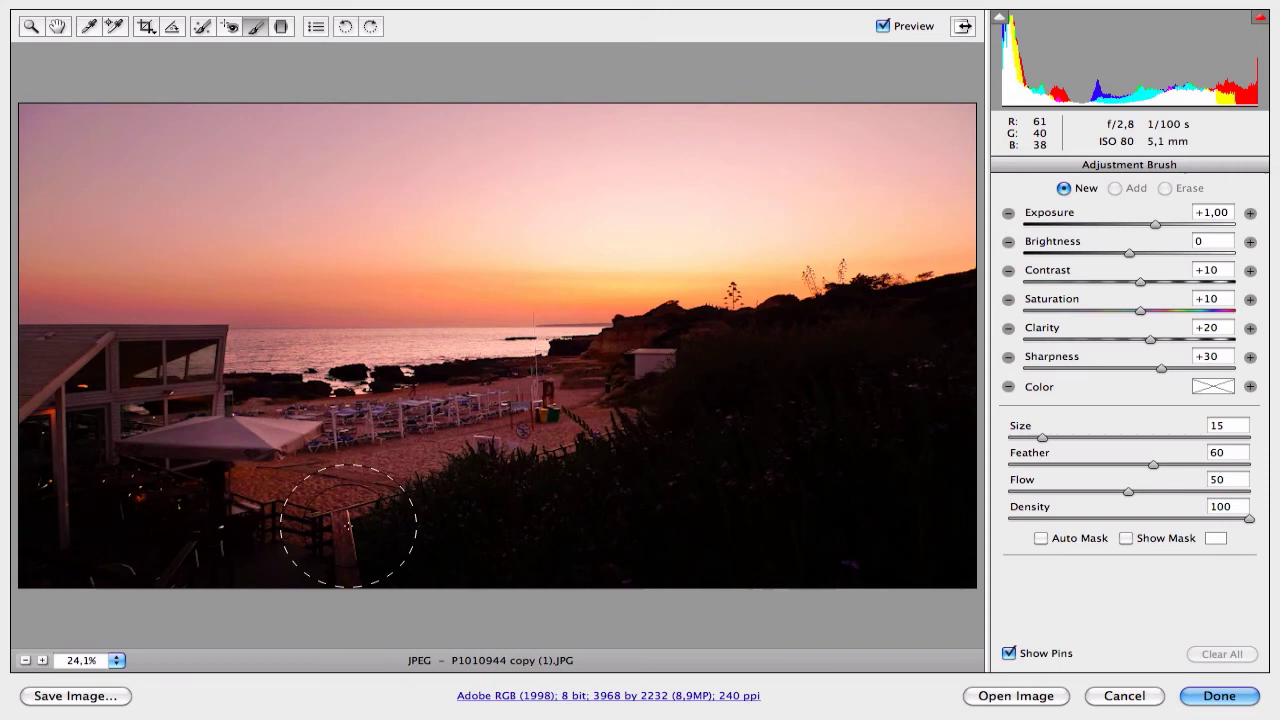
# Paint a brightening stroke over the beach, tuned to Contrast −23 and Saturation +13
pyautogui.click(394, 449)
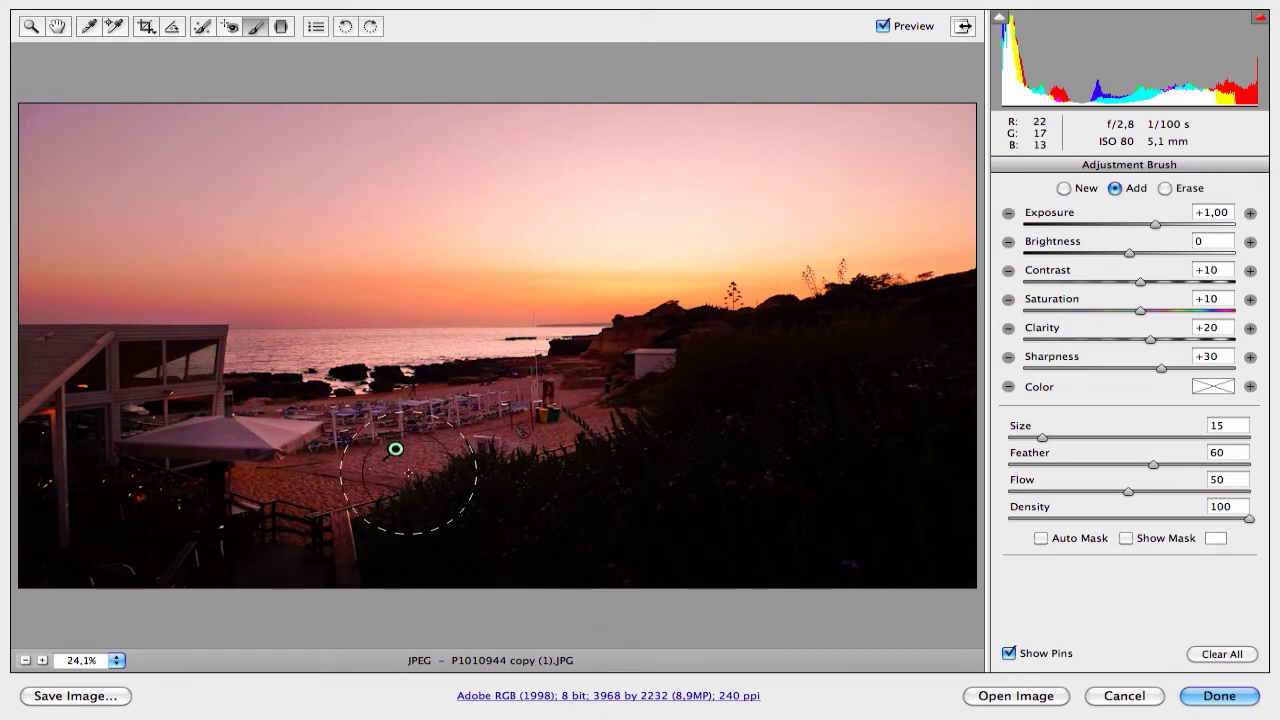
pyautogui.moveTo(395, 450)
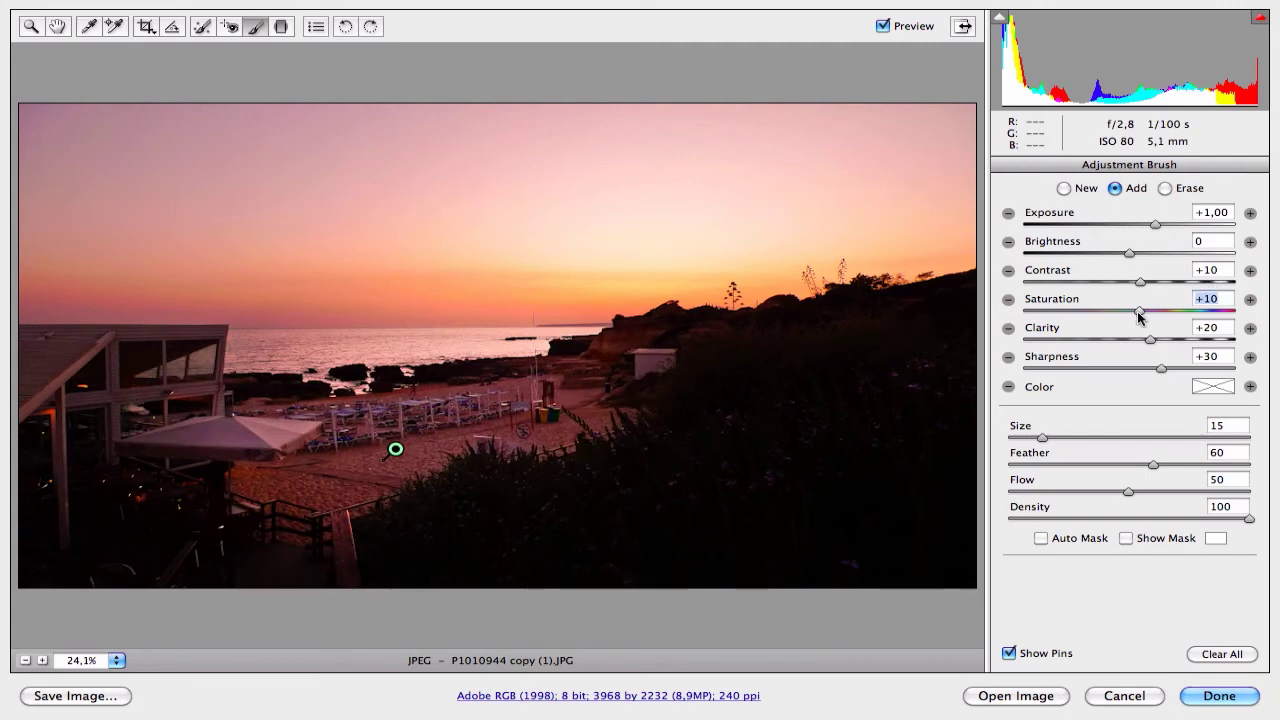
pyautogui.moveTo(1138, 313); pyautogui.dragTo(1086, 289)
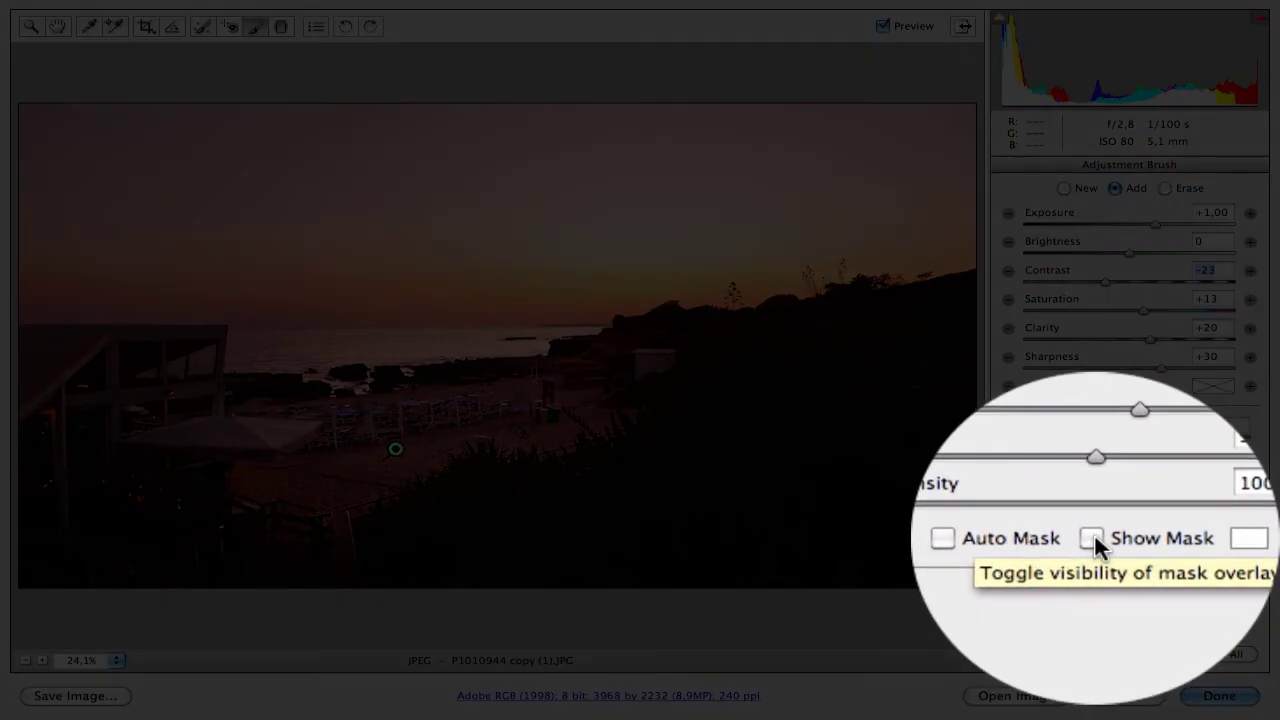
pyautogui.click(1091, 539)
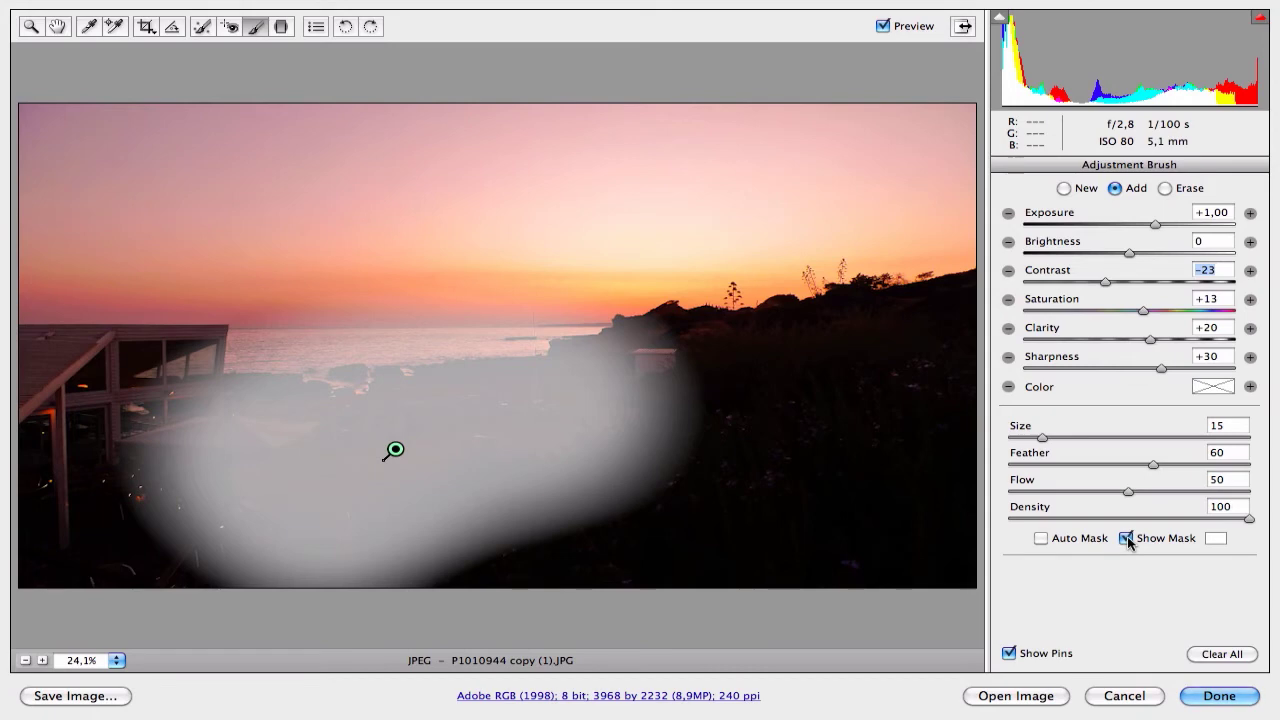
pyautogui.click(1127, 539)
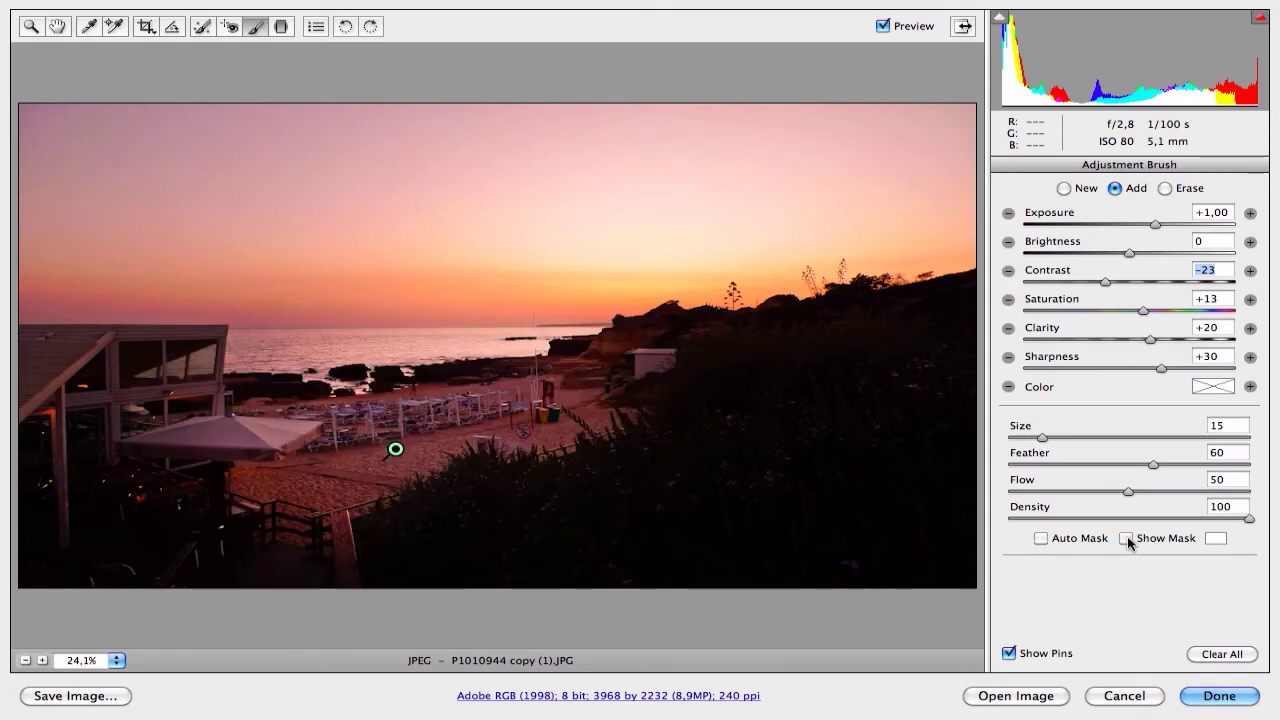
pyautogui.click(1009, 653)
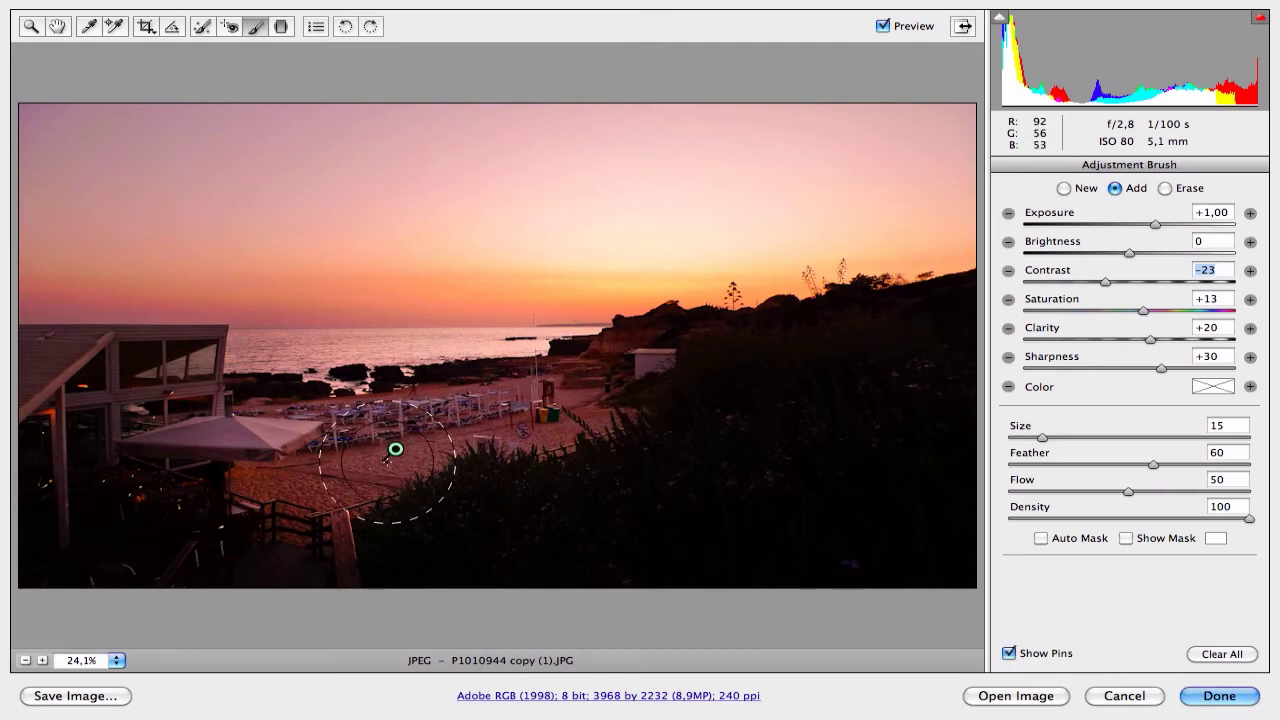
# Start a new brush adjustment: Exposure 0,00, Contrast +10, Saturation +30, Clarity +100, Sharpness 0
pyautogui.moveTo(395, 450)
pyautogui.press('Delete')
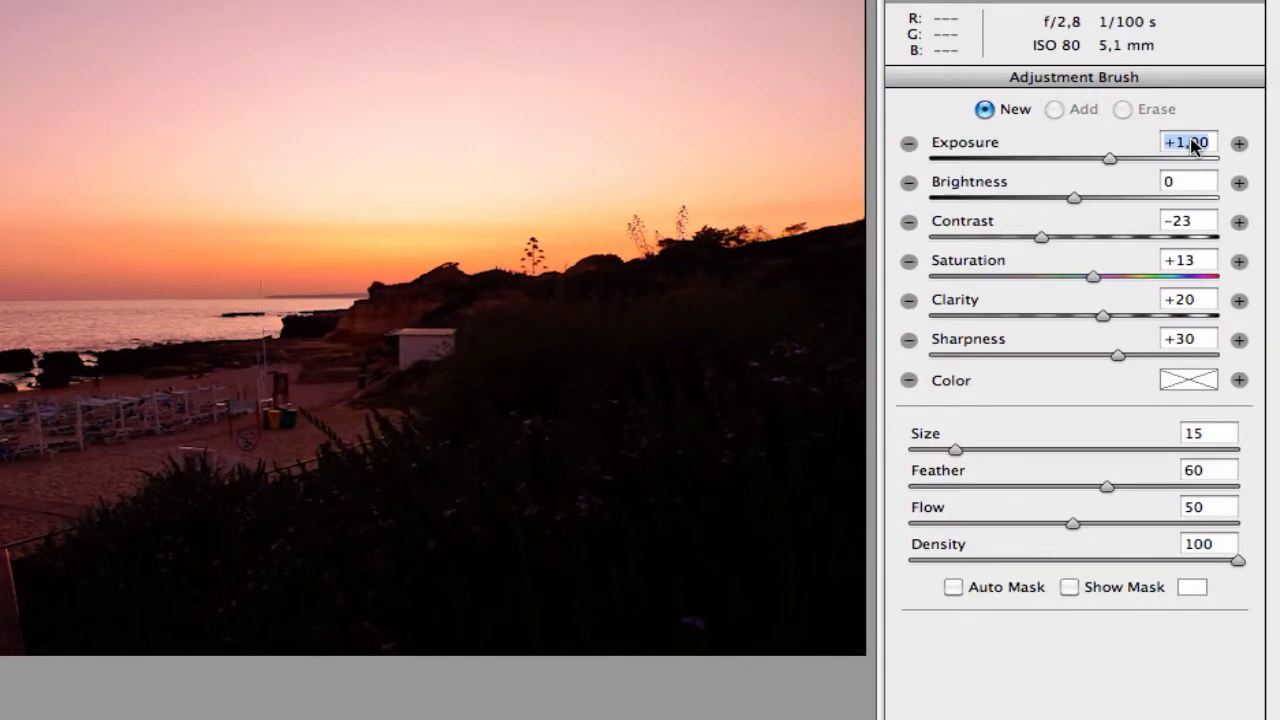
pyautogui.write('0')
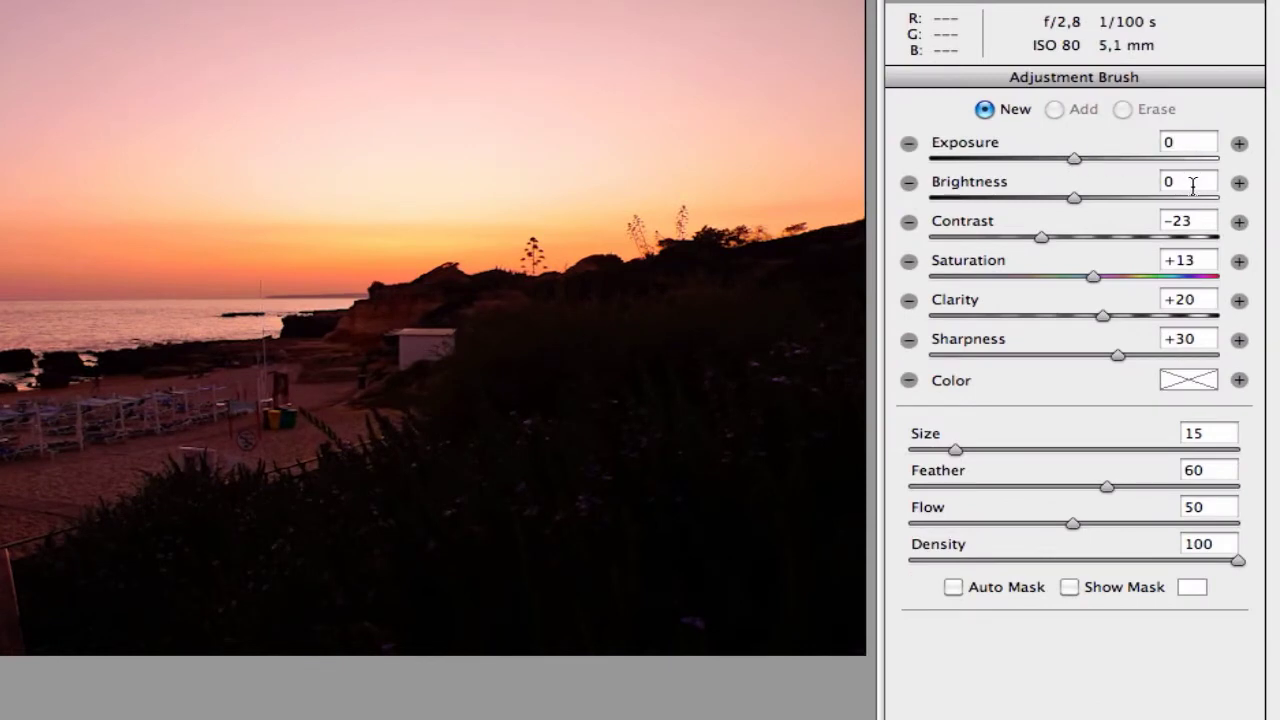
pyautogui.press('Tab')
pyautogui.click(1192, 221)
pyautogui.write('10')
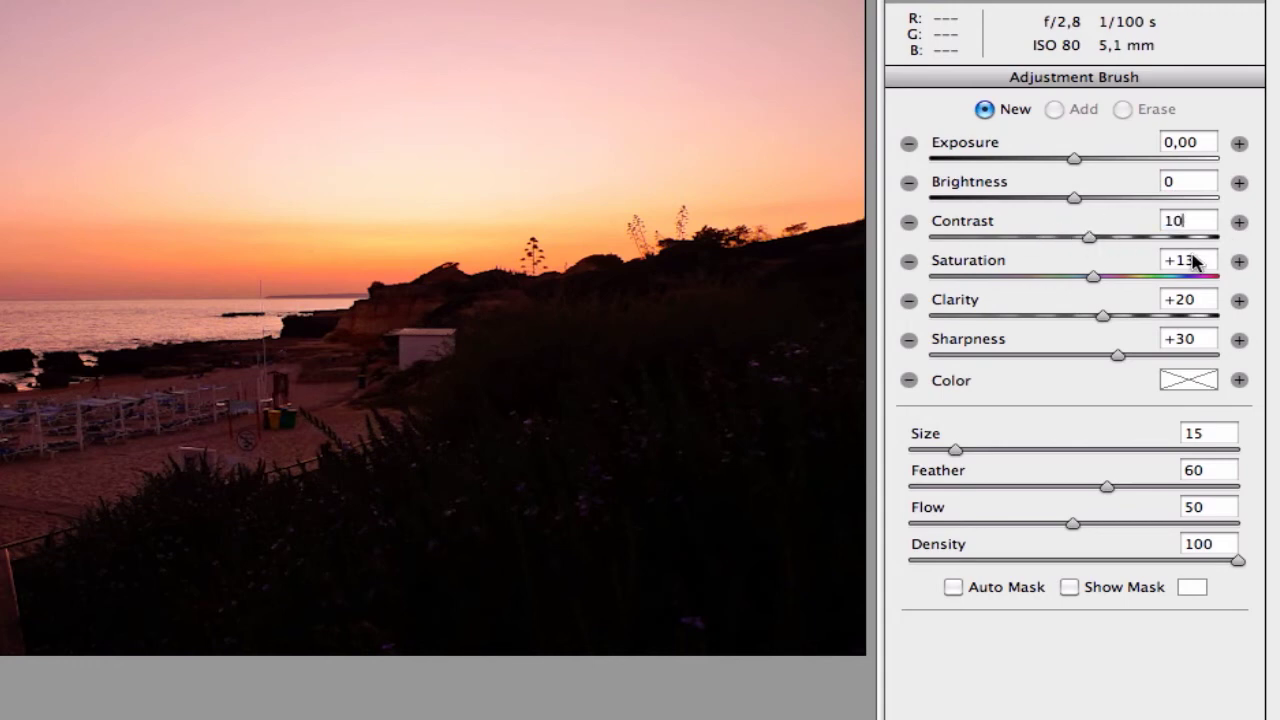
pyautogui.click(1162, 259)
pyautogui.write('30')
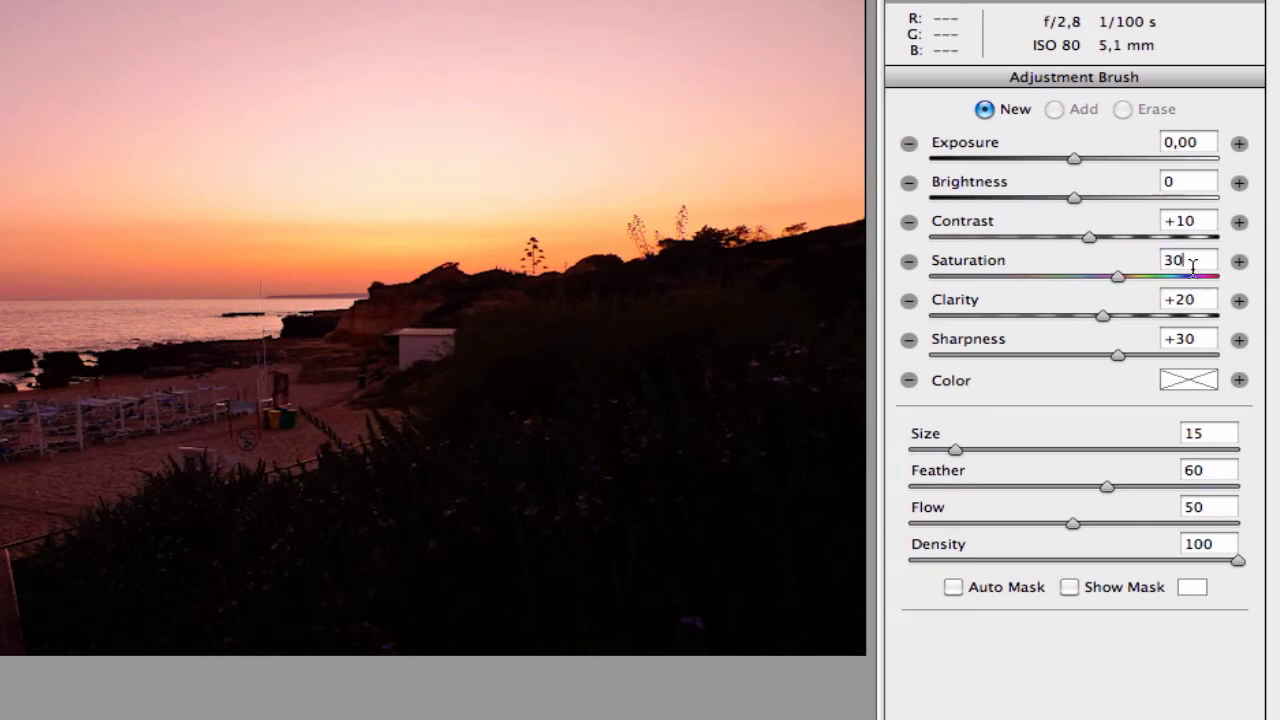
pyautogui.press('Tab')
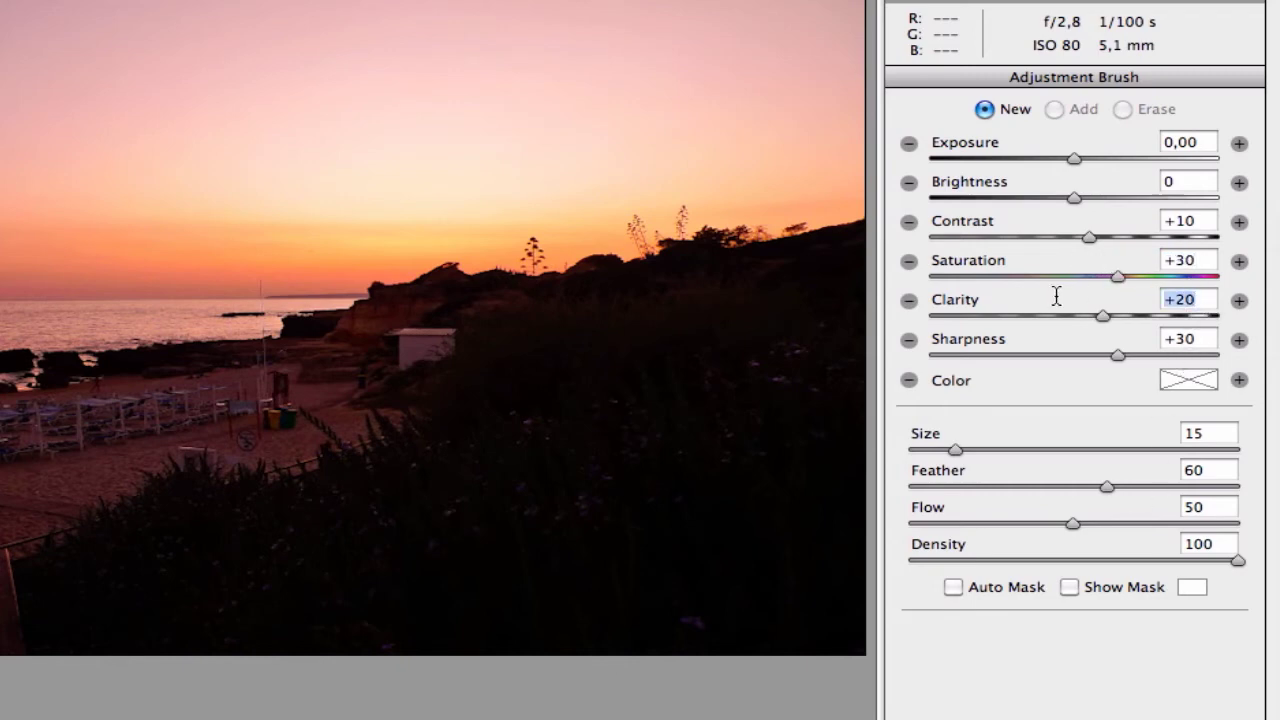
pyautogui.write('100')
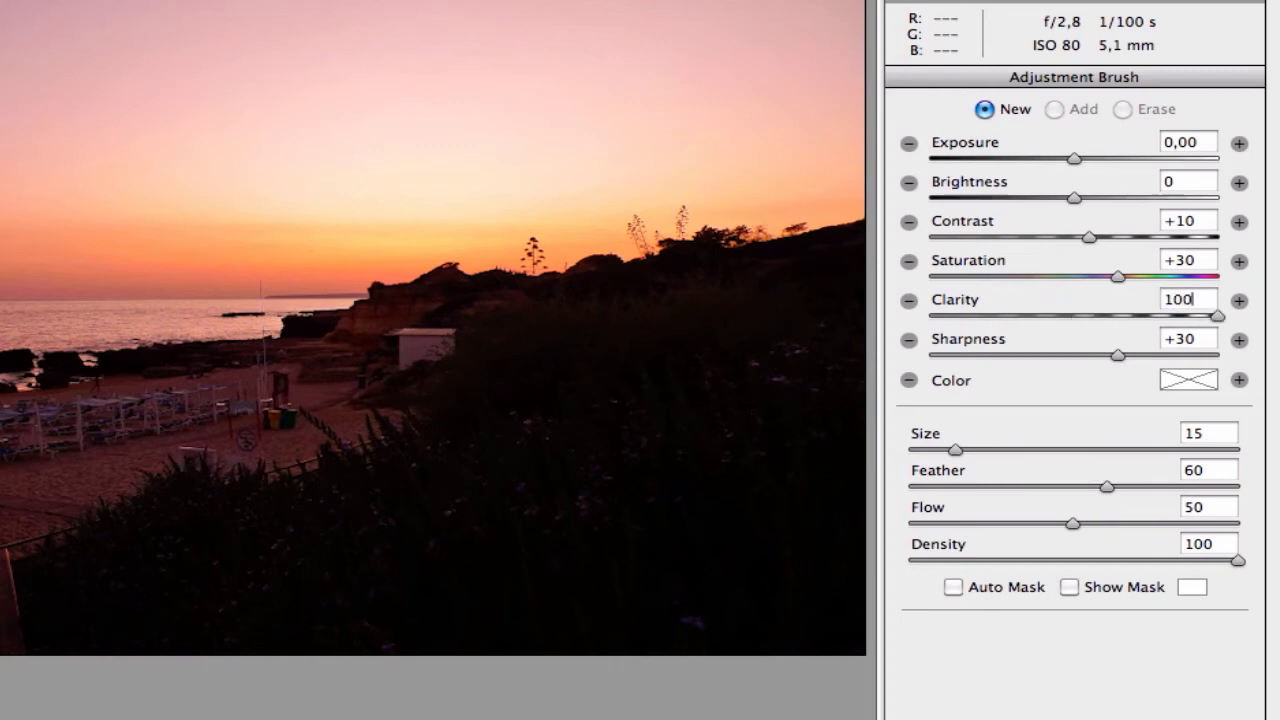
pyautogui.press('Tab')
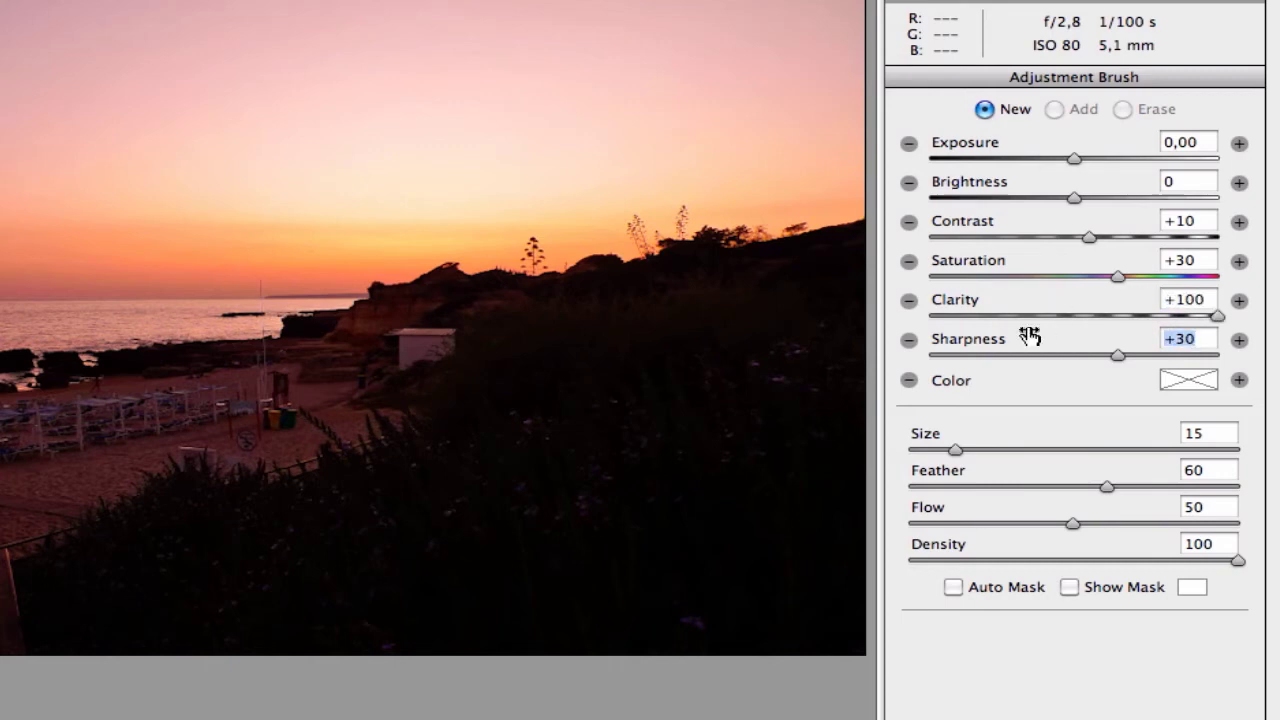
pyautogui.write('0')
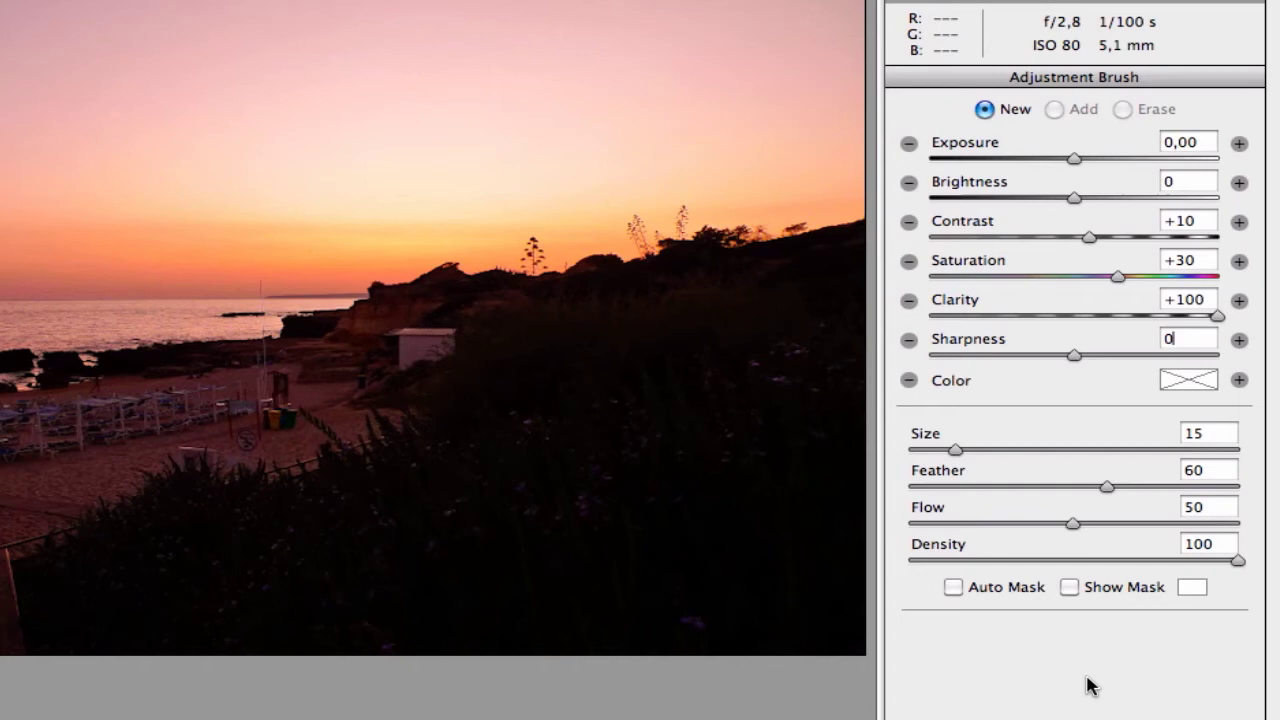
# Try blue and orange-red brush tints, then cancel so the brush has no colour
pyautogui.click(1188, 380)
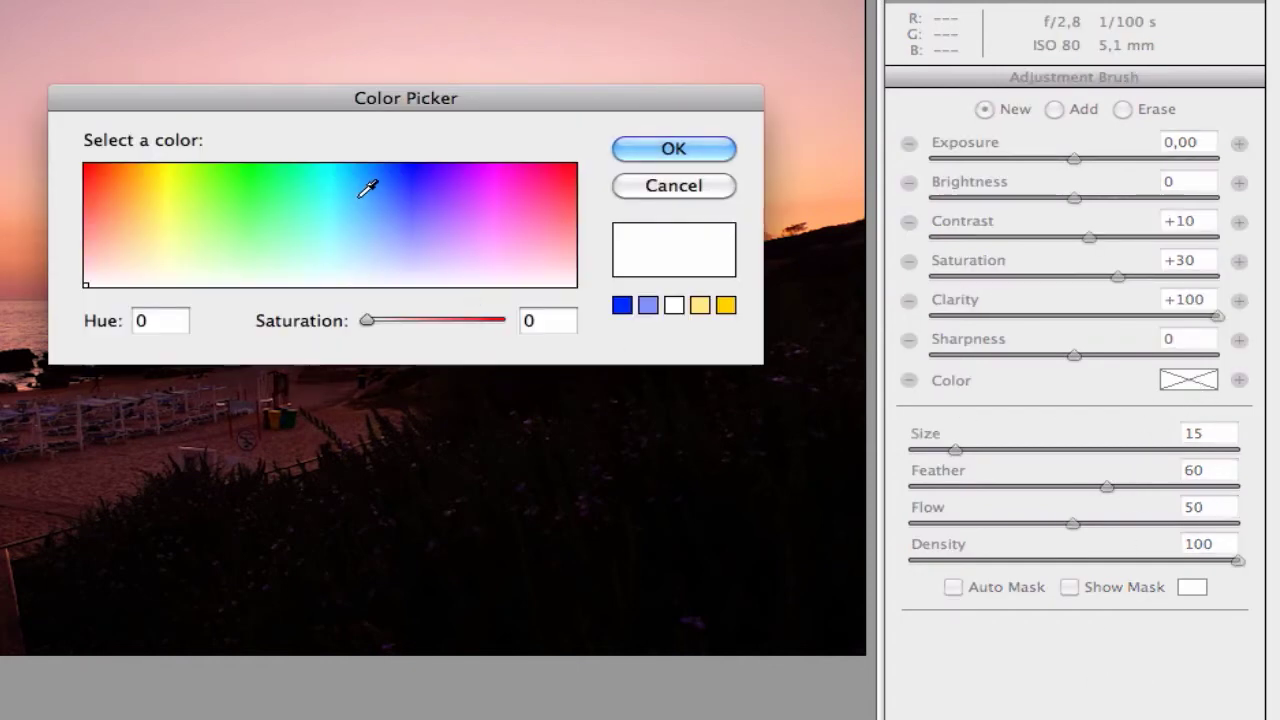
pyautogui.moveTo(314, 94); pyautogui.dragTo(501, 30)
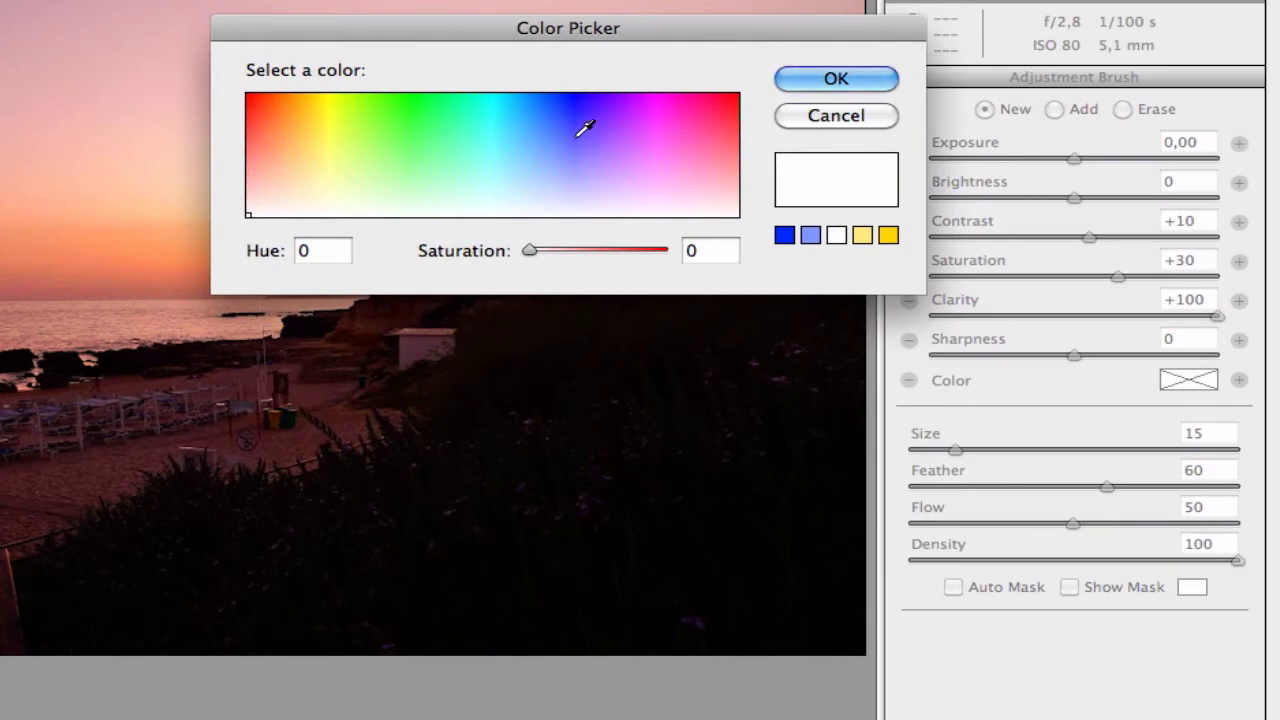
pyautogui.click(575, 131)
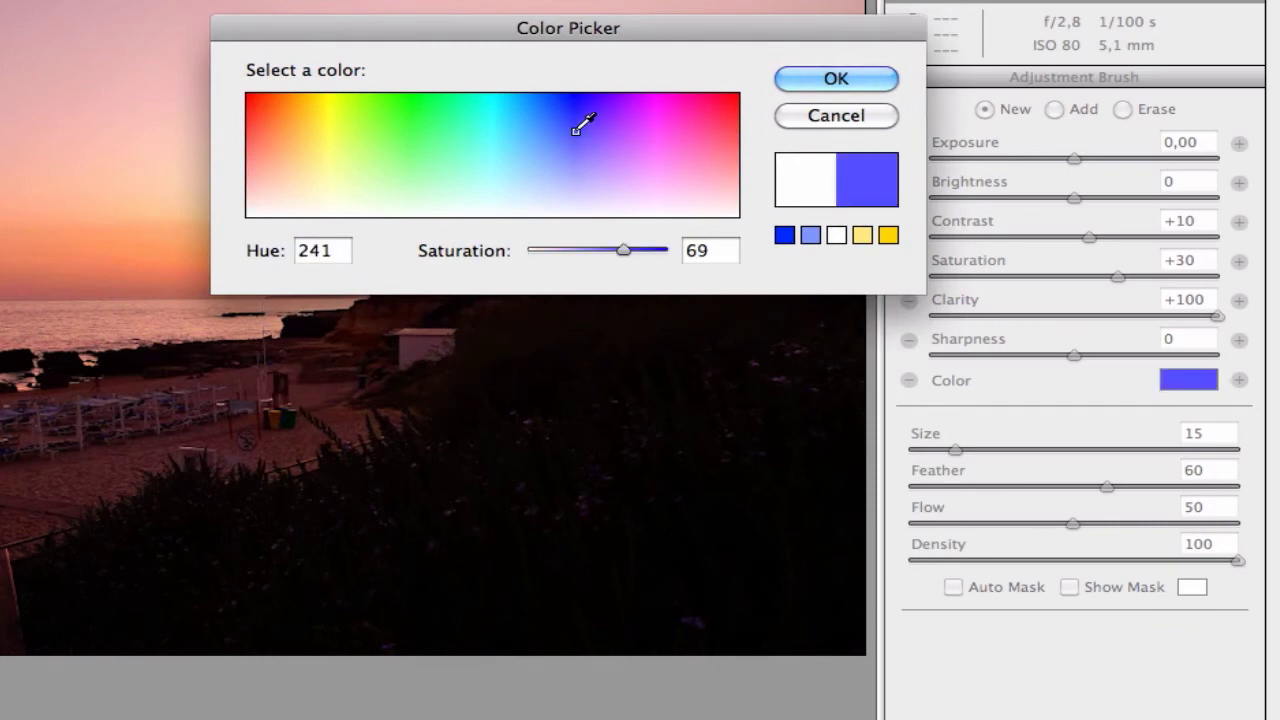
pyautogui.click(260, 127)
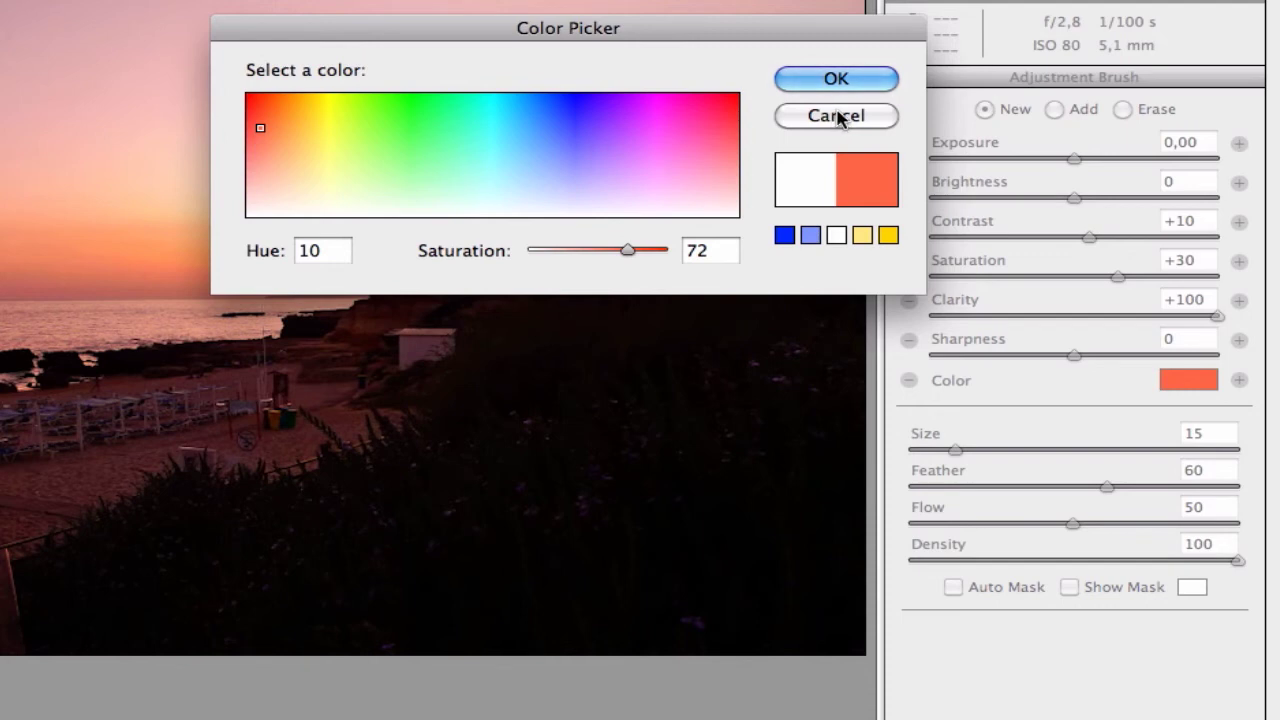
pyautogui.click(838, 116)
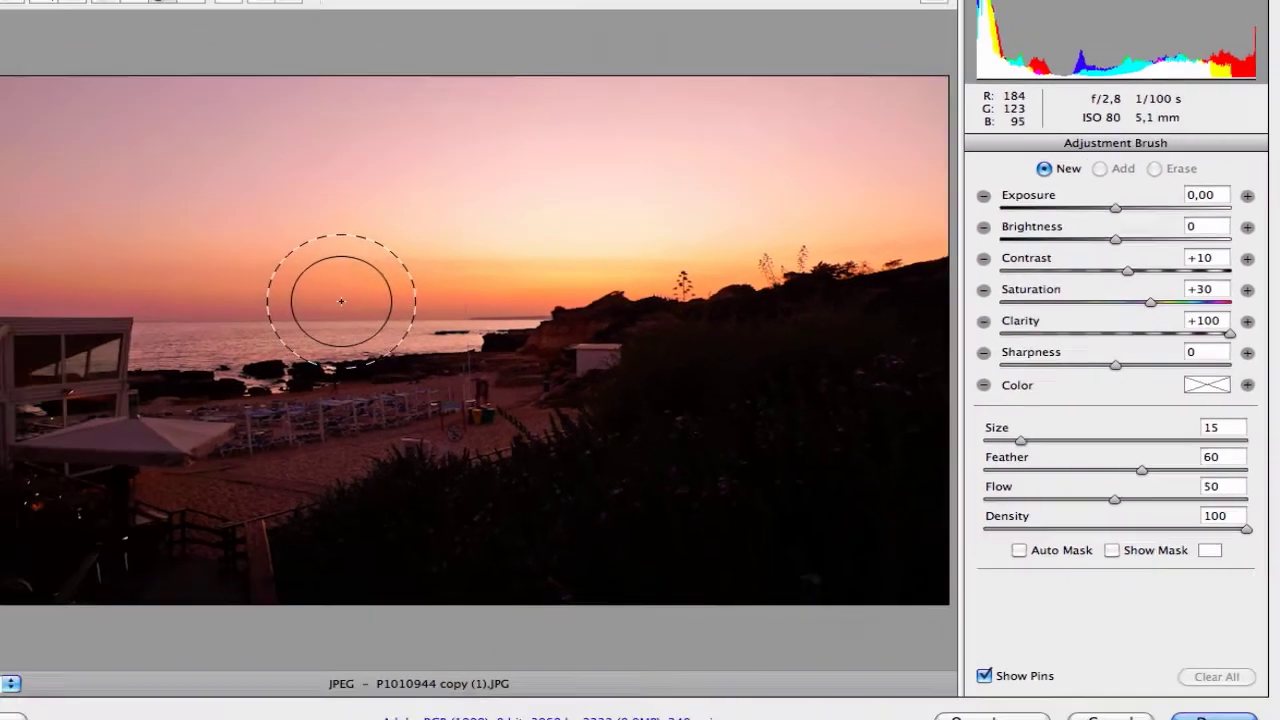
# Reduce the adjustment brush size to 5
pyautogui.press('[')
pyautogui.press('[')
pyautogui.press('[')
pyautogui.press('[')
pyautogui.press(']')
pyautogui.press(']')
pyautogui.press(']')
pyautogui.press(']')
pyautogui.press(']')
pyautogui.press(']')
pyautogui.press(']')
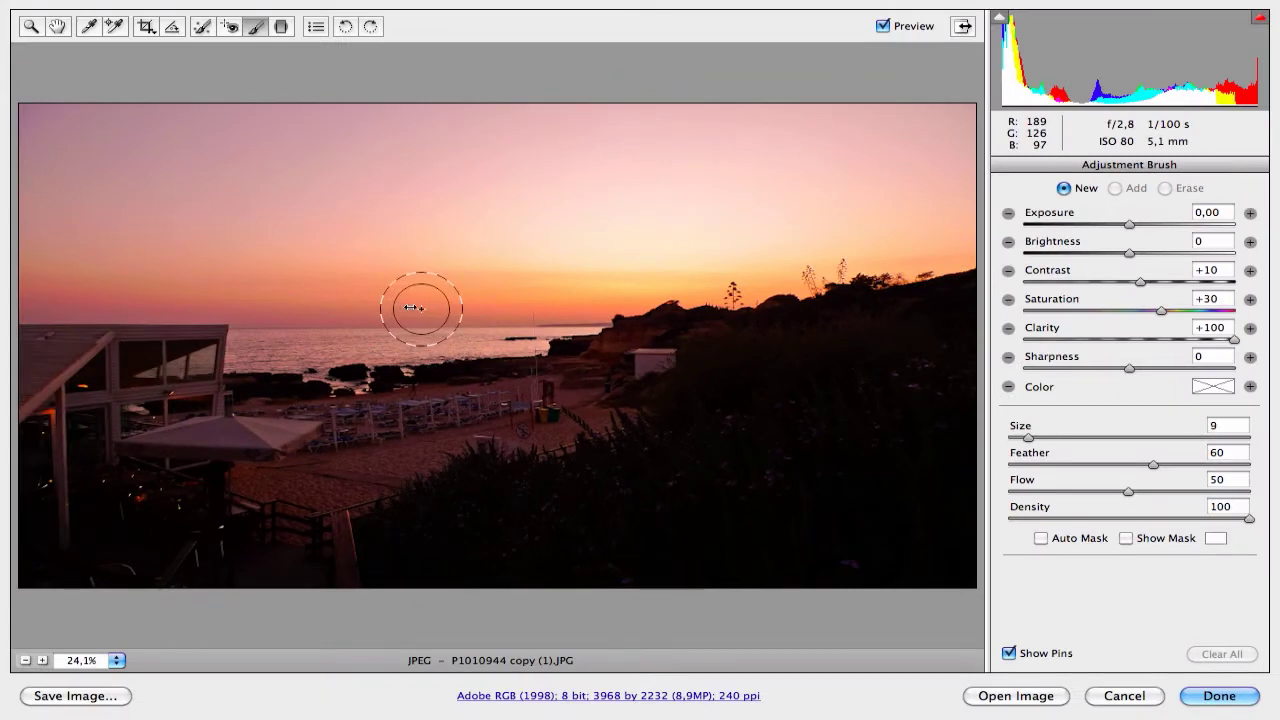
pyautogui.press('[')
pyautogui.press('[')
pyautogui.press('[')
pyautogui.press('[')
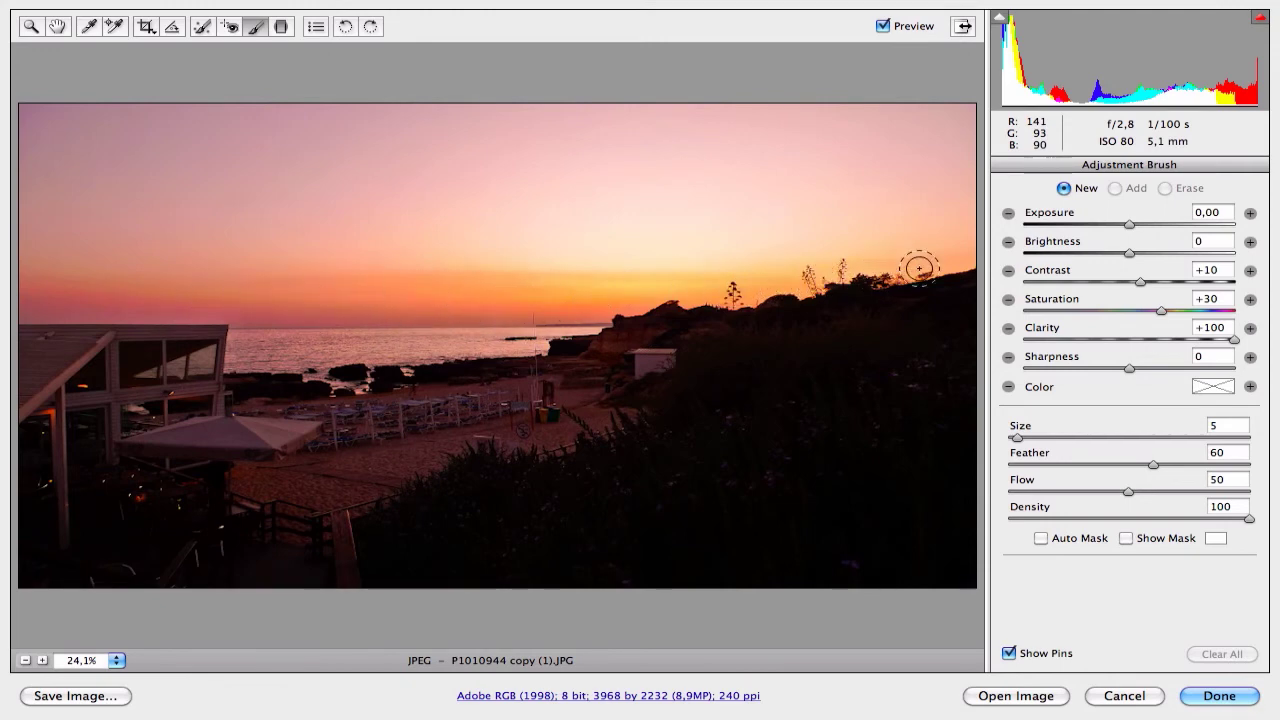
# Paint along the horizon, delete that pin, then undo to restore it
pyautogui.click(44, 288)
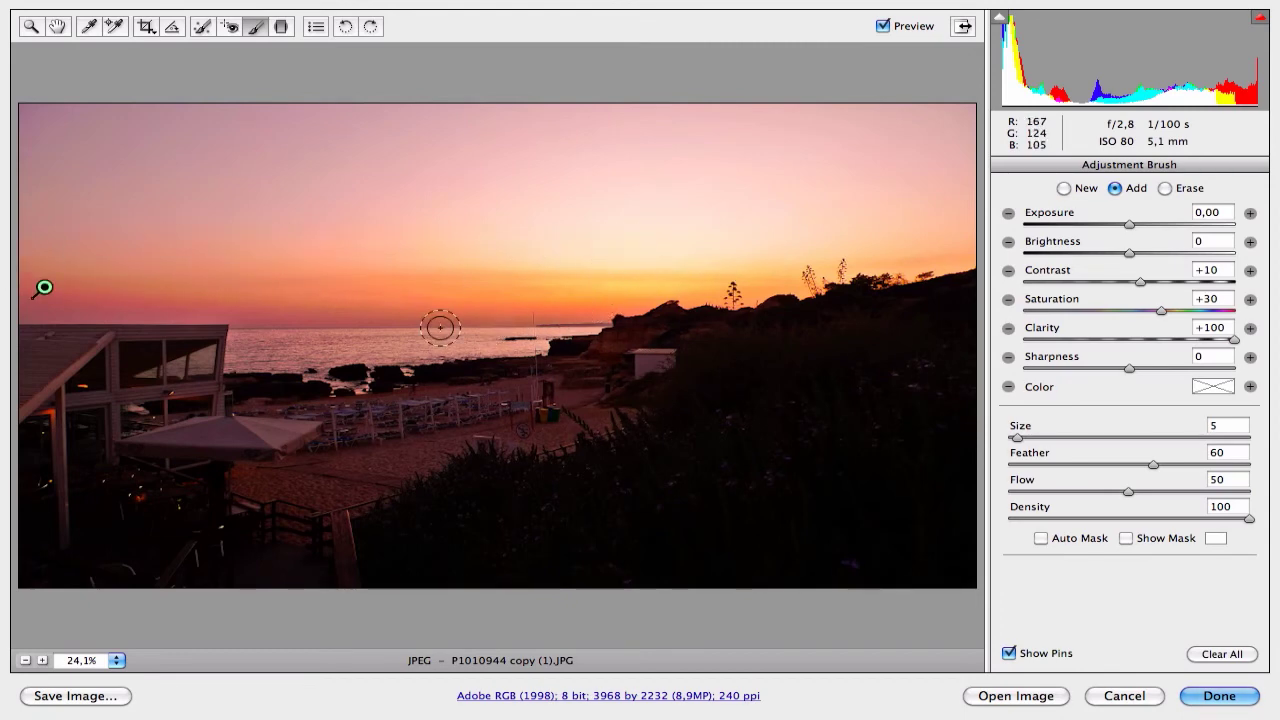
pyautogui.moveTo(437, 323)
pyautogui.mouseDown()
pyautogui.moveTo(245, 326)
pyautogui.moveTo(575, 314)
pyautogui.moveTo(623, 289)
pyautogui.mouseUp()
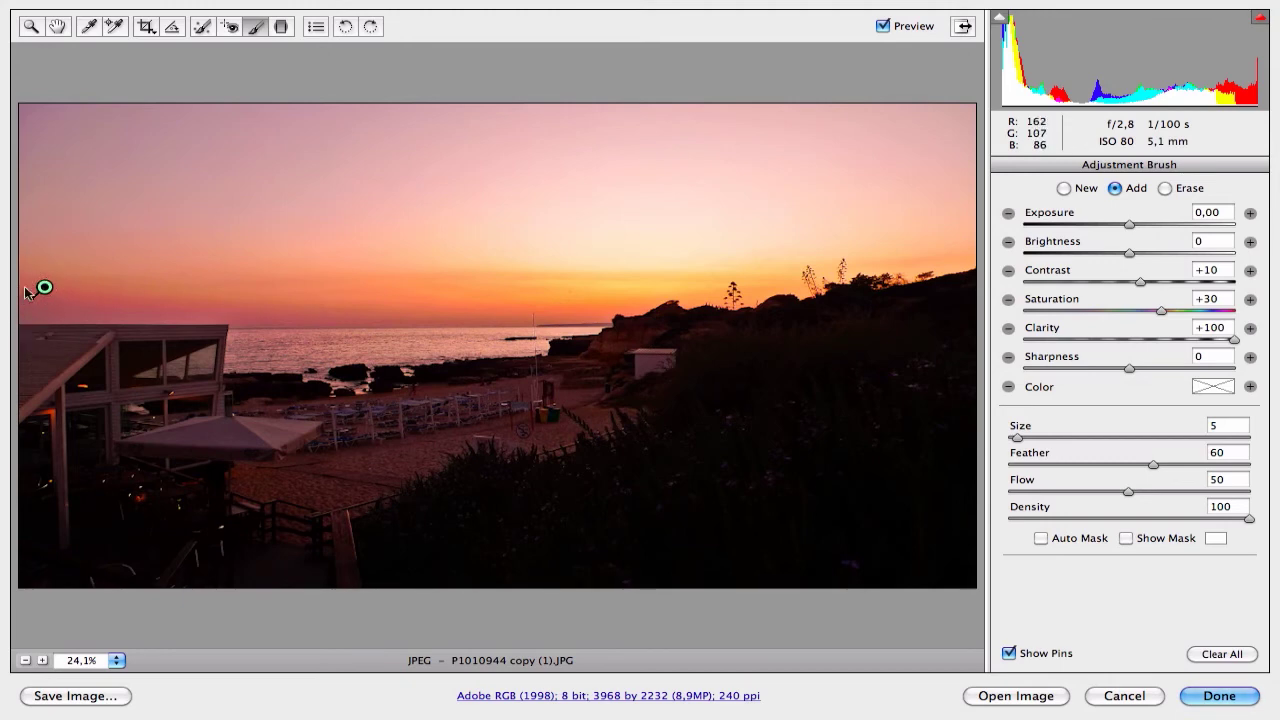
pyautogui.moveTo(44, 288)
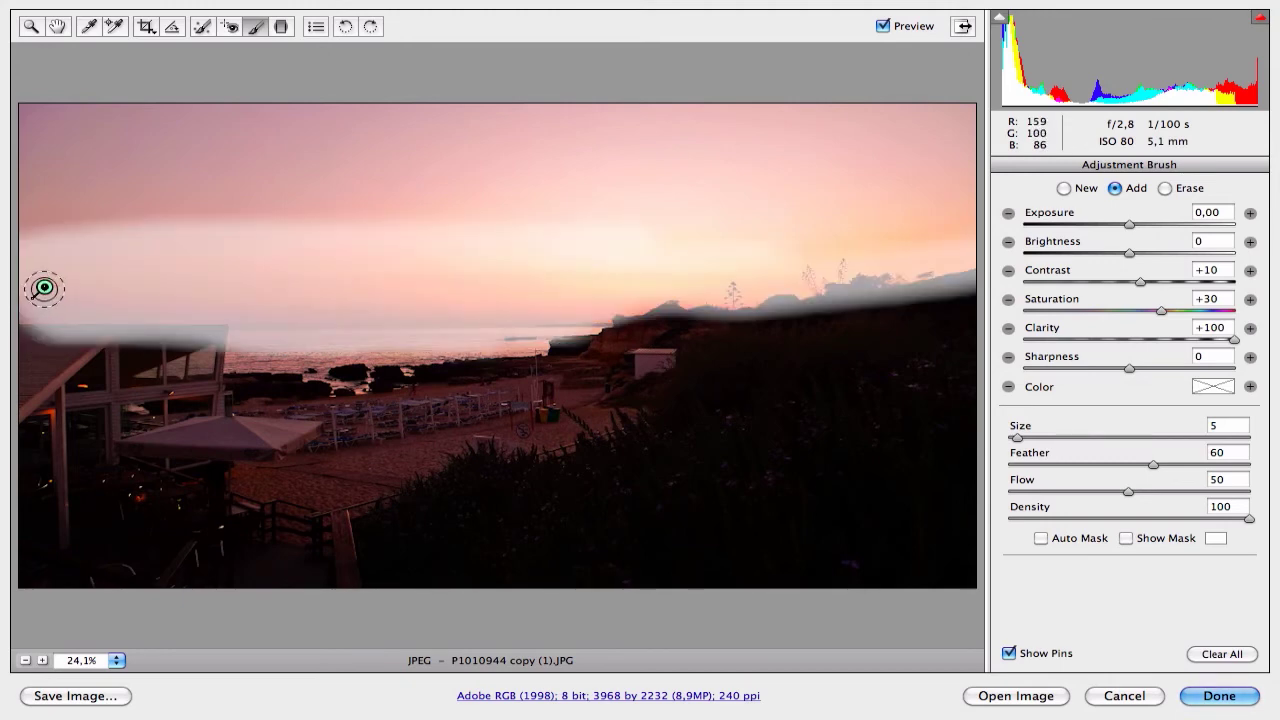
pyautogui.press('alt')
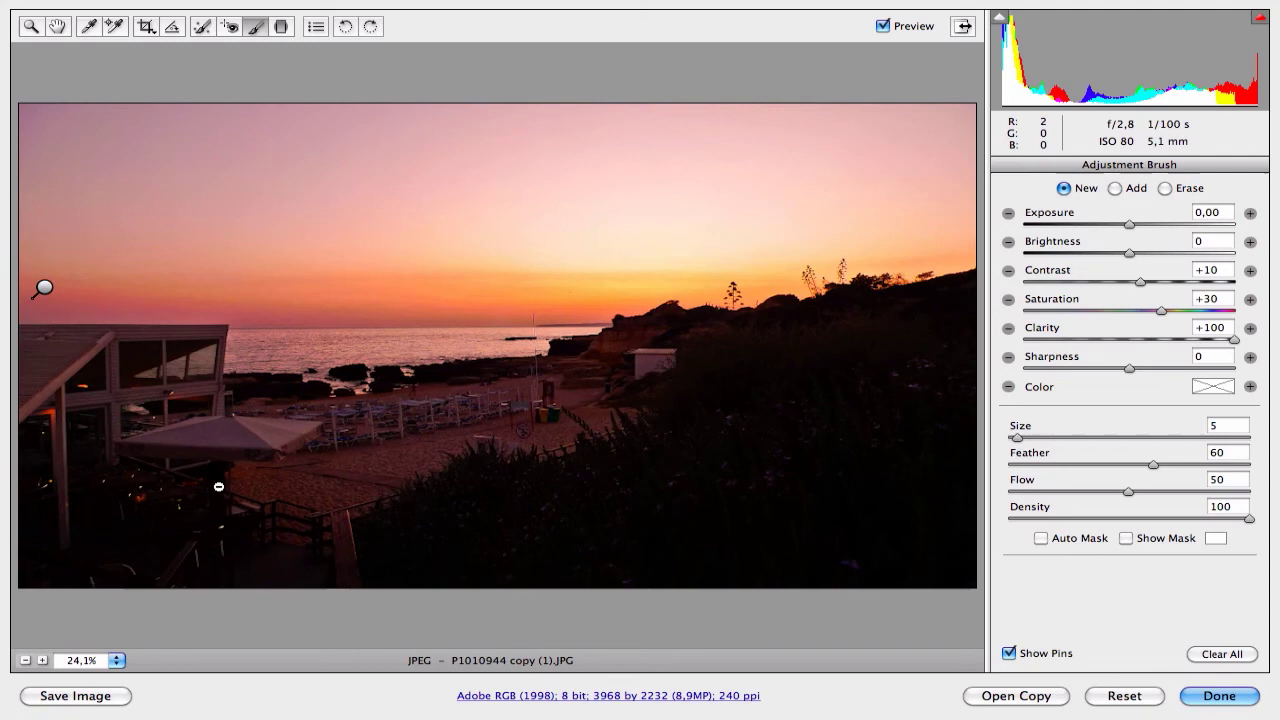
pyautogui.press('Delete')
pyautogui.press('super+z')
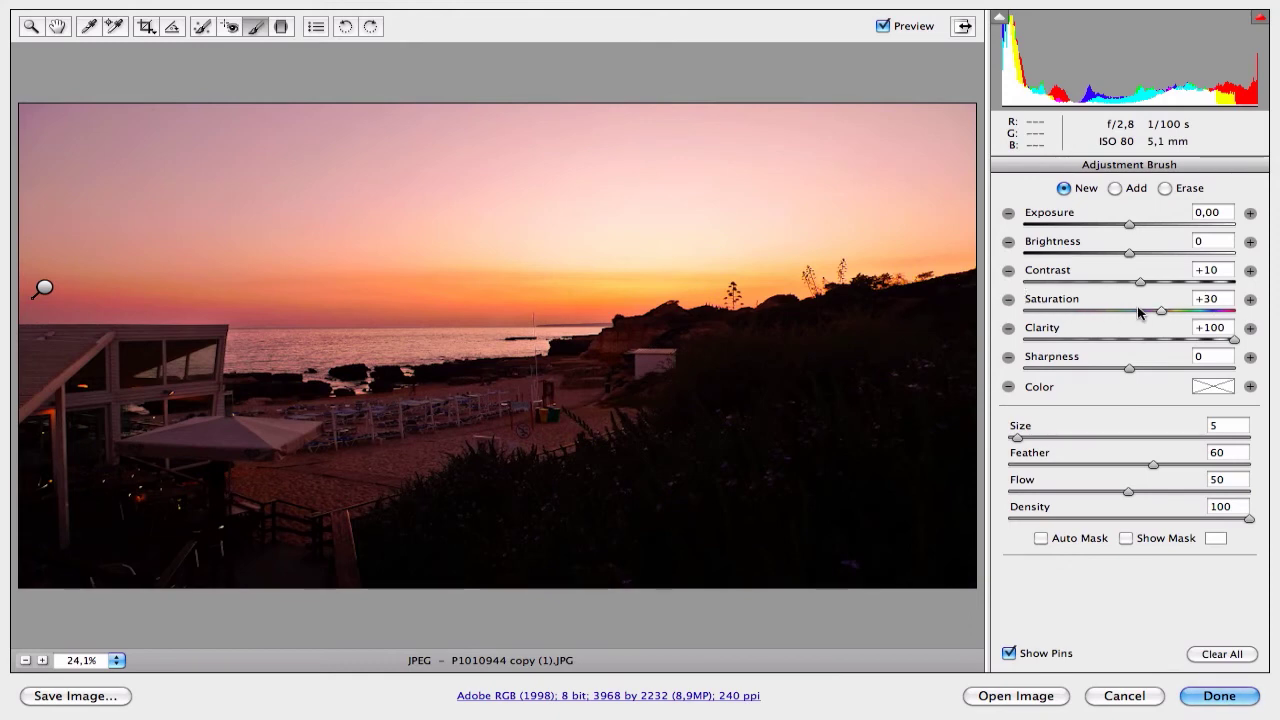
# Start a fresh brush adjustment with Saturation +50 and Sharpness 20
pyautogui.moveTo(1160, 313); pyautogui.dragTo(1163, 316)
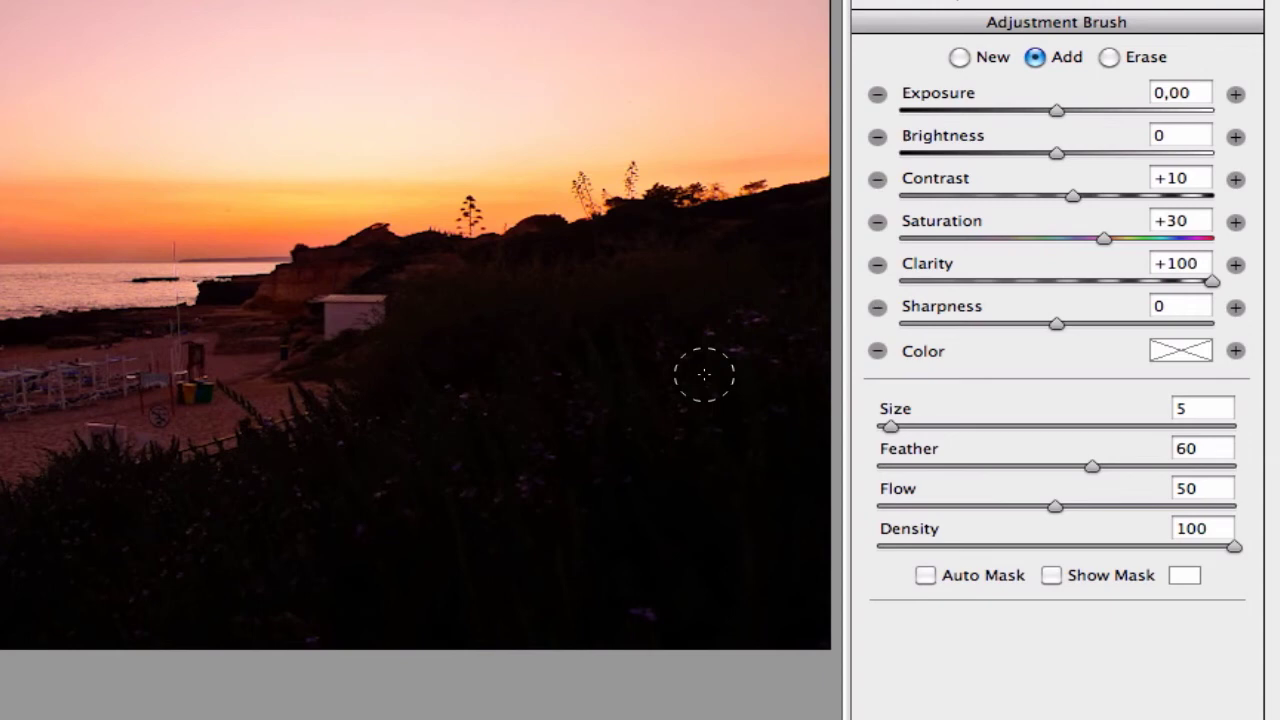
pyautogui.click(960, 58)
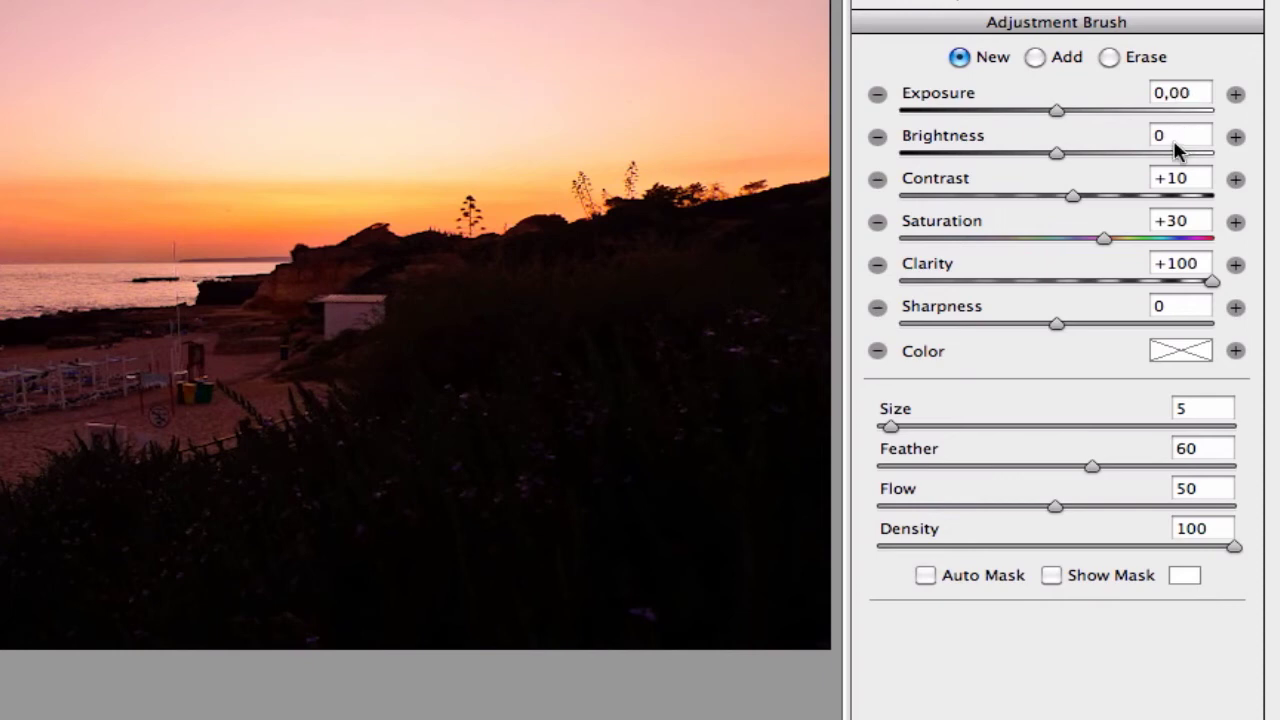
pyautogui.click(1195, 226)
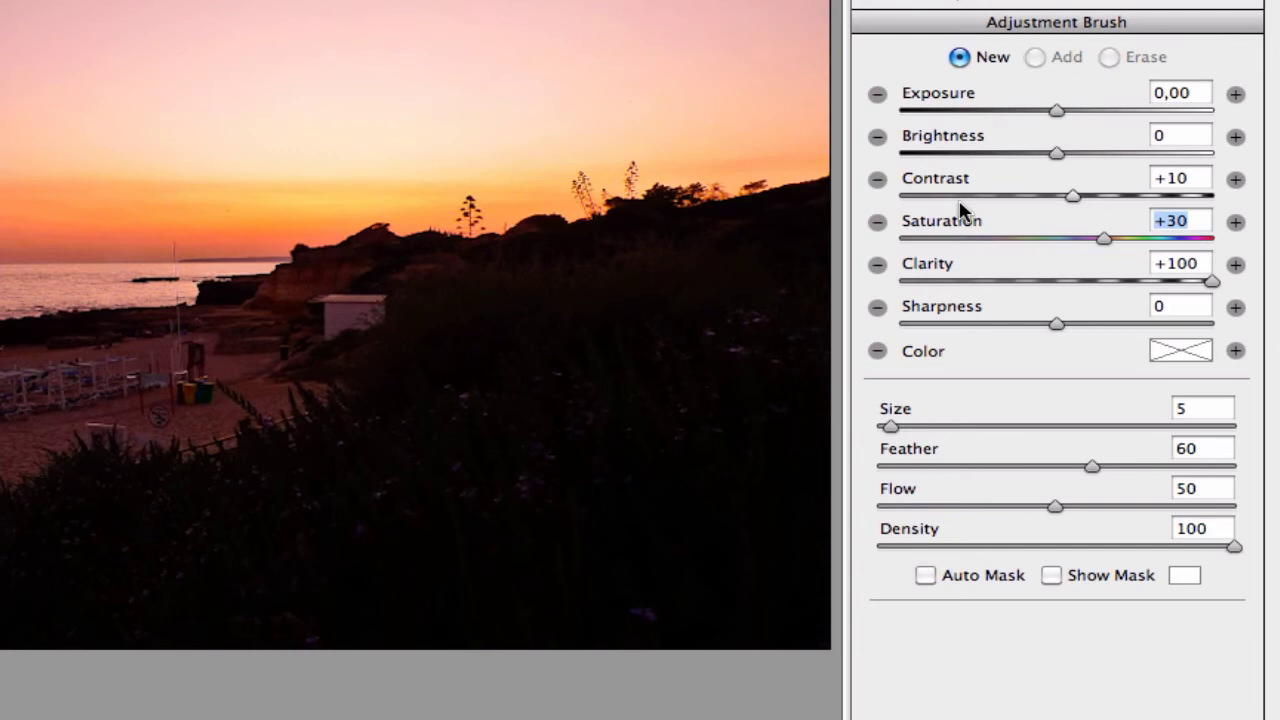
pyautogui.write('50')
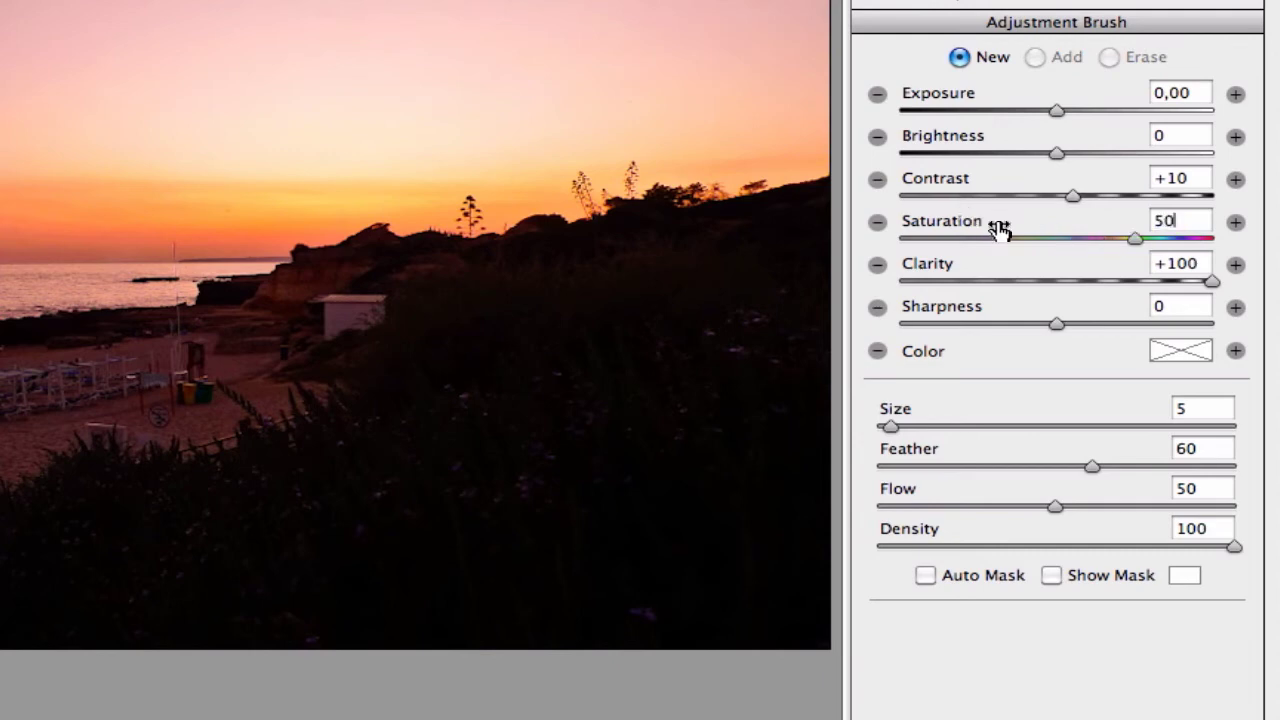
pyautogui.click(1189, 264)
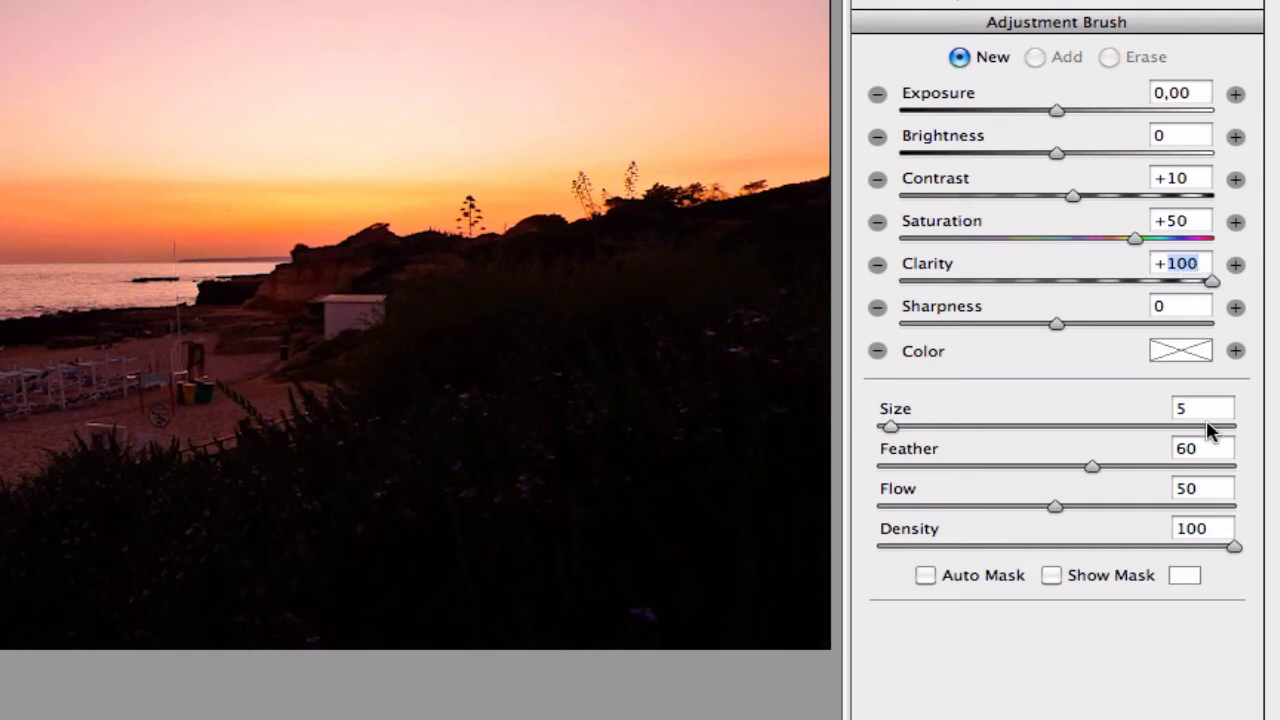
pyautogui.click(1191, 308)
pyautogui.write('20')
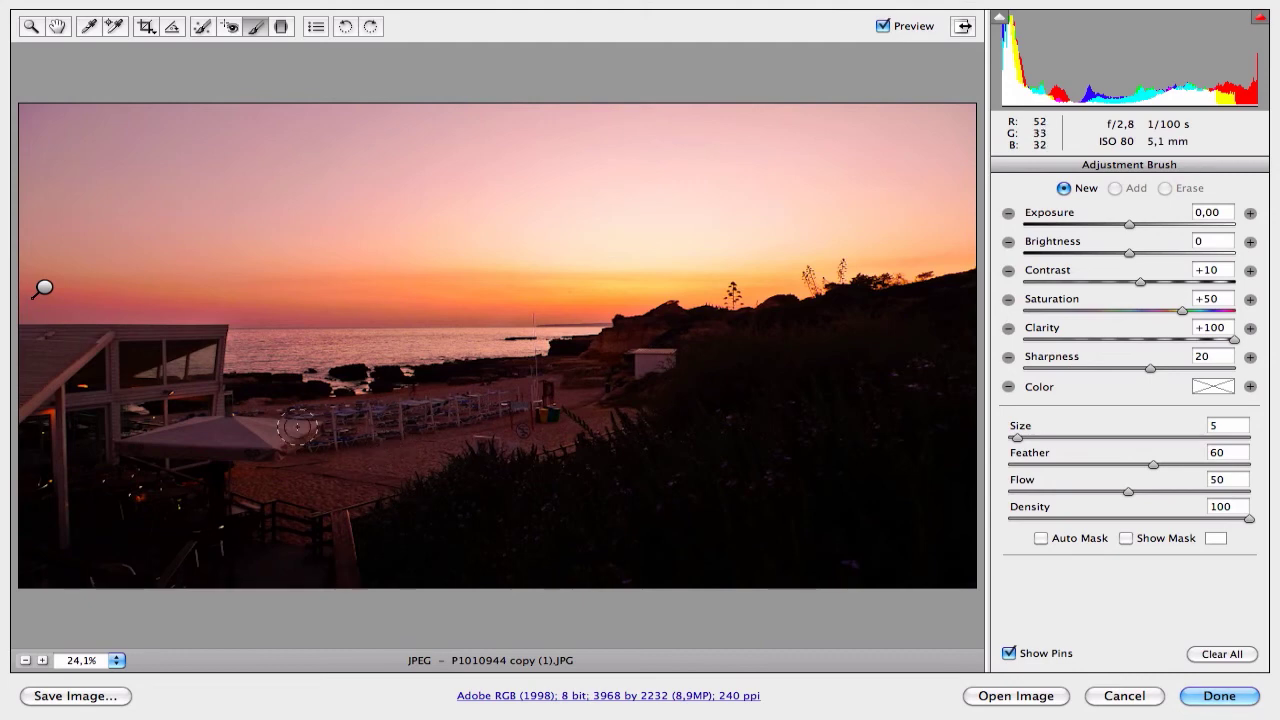
# Confirm sharpness +20 and paint the new brush adjustment over the sea near the horizon
pyautogui.press('Return')
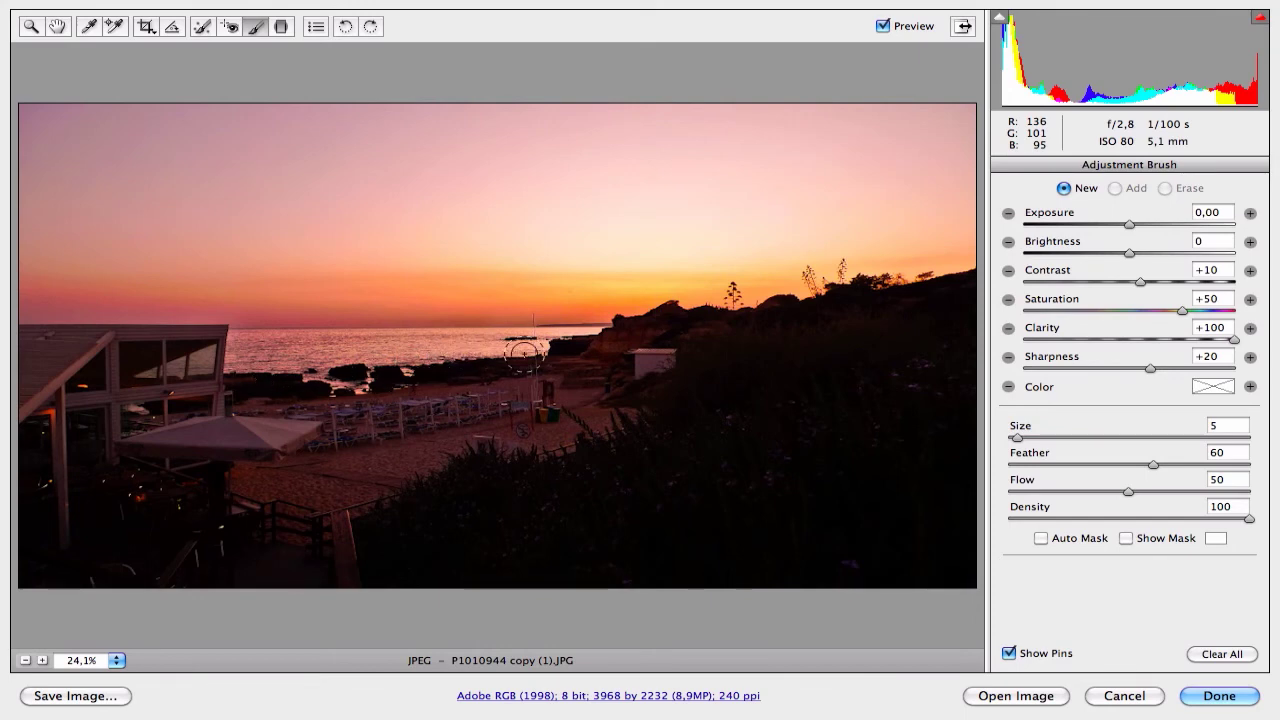
pyautogui.click(313, 344)
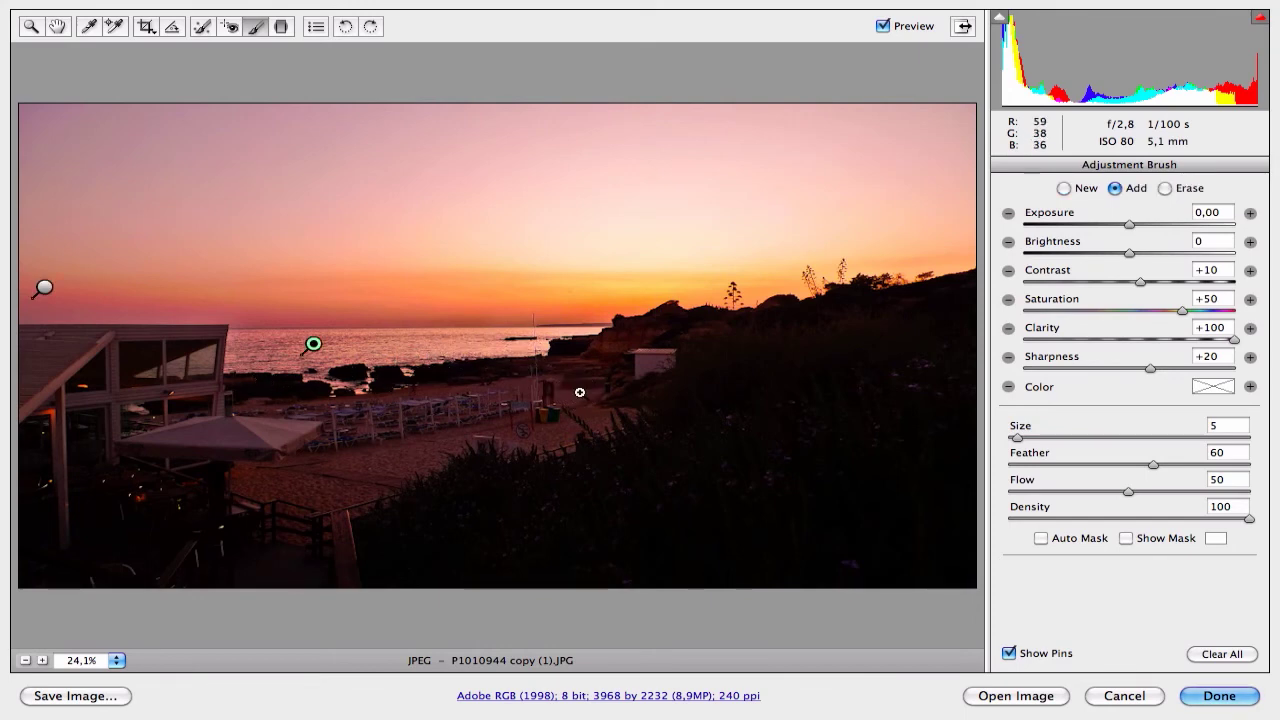
pyautogui.press('n')
pyautogui.press('super+z')
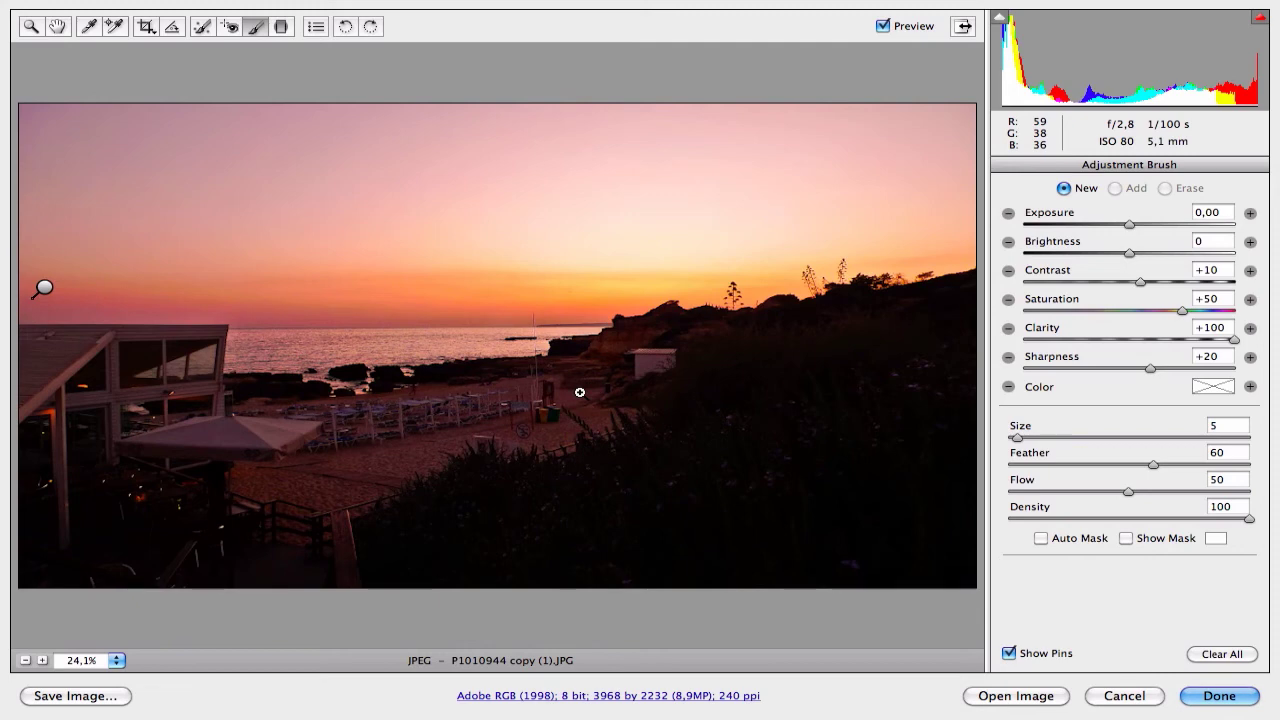
pyautogui.press('super+z')
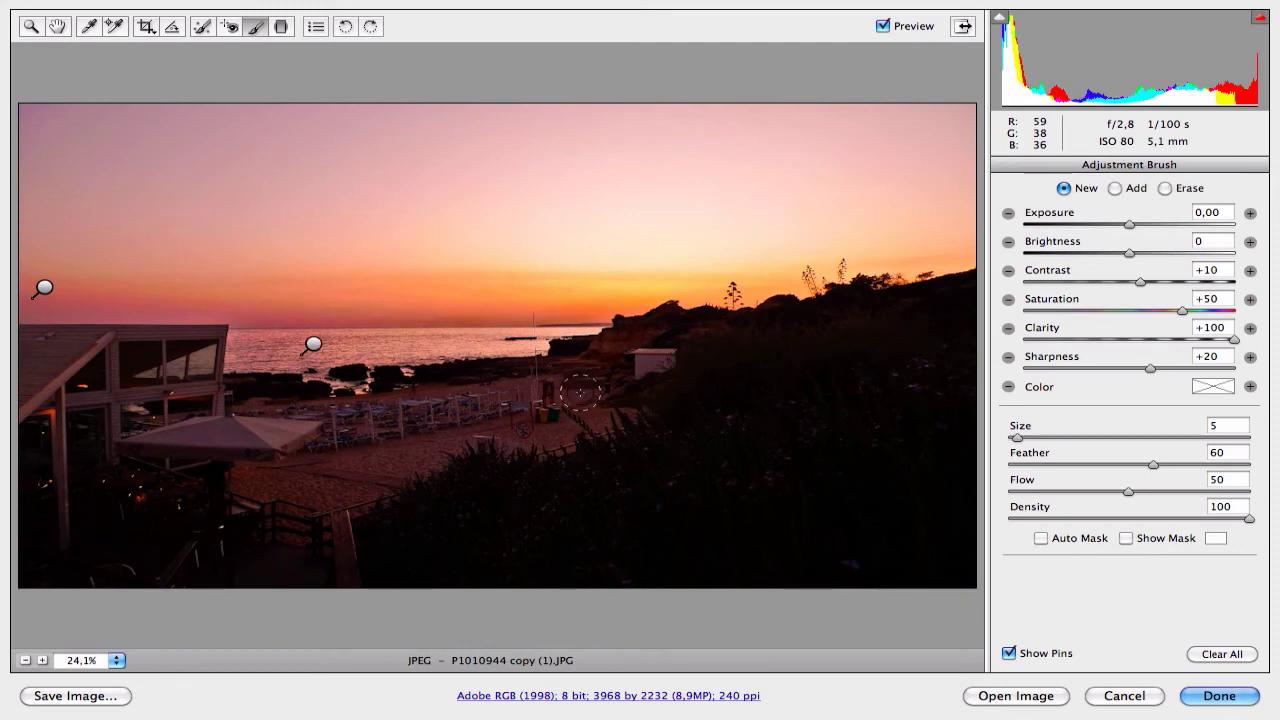
# Inspect the sea adjustment's mask overlay, then turn Show Mask off again
pyautogui.click(1126, 540)
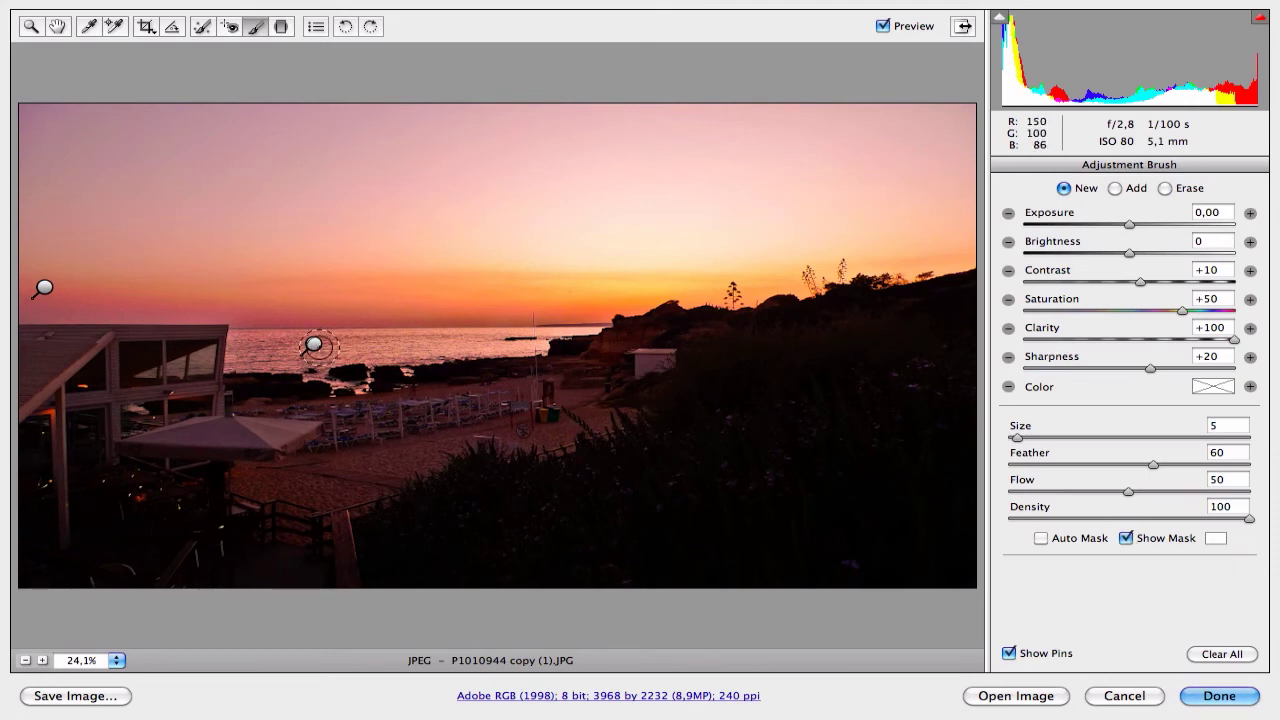
pyautogui.click(313, 345)
pyautogui.press('y')
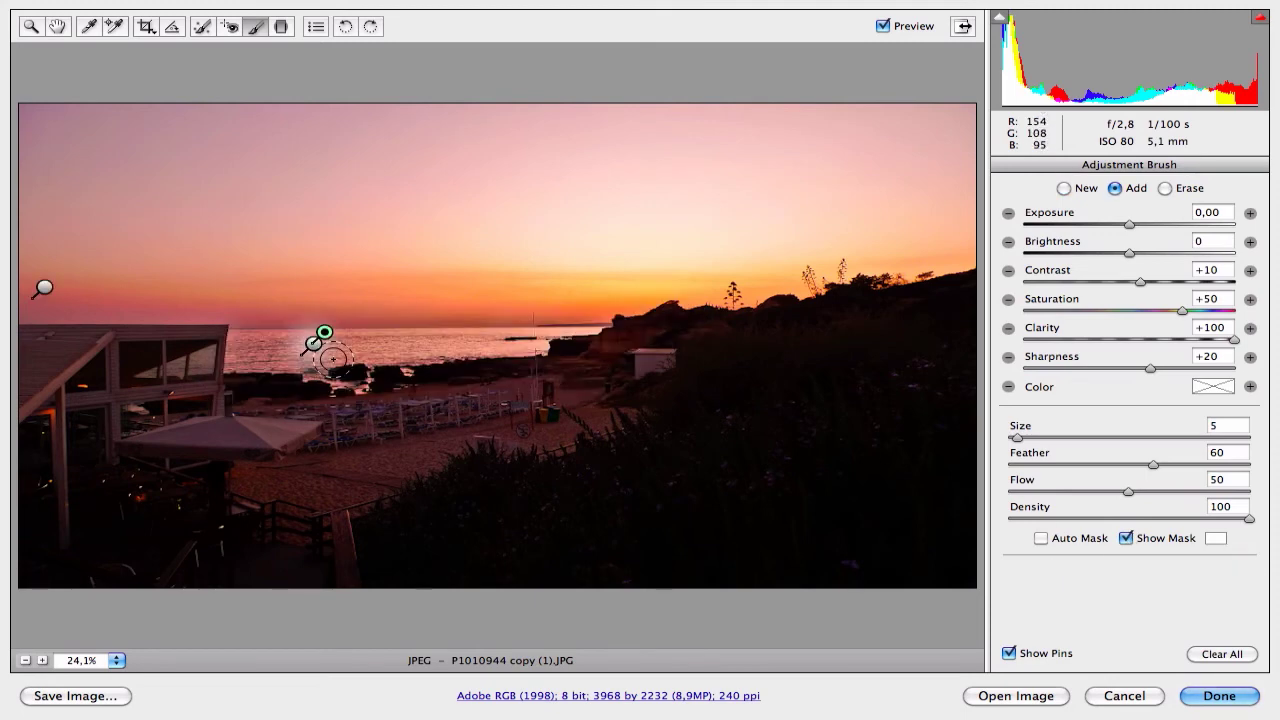
pyautogui.press('y')
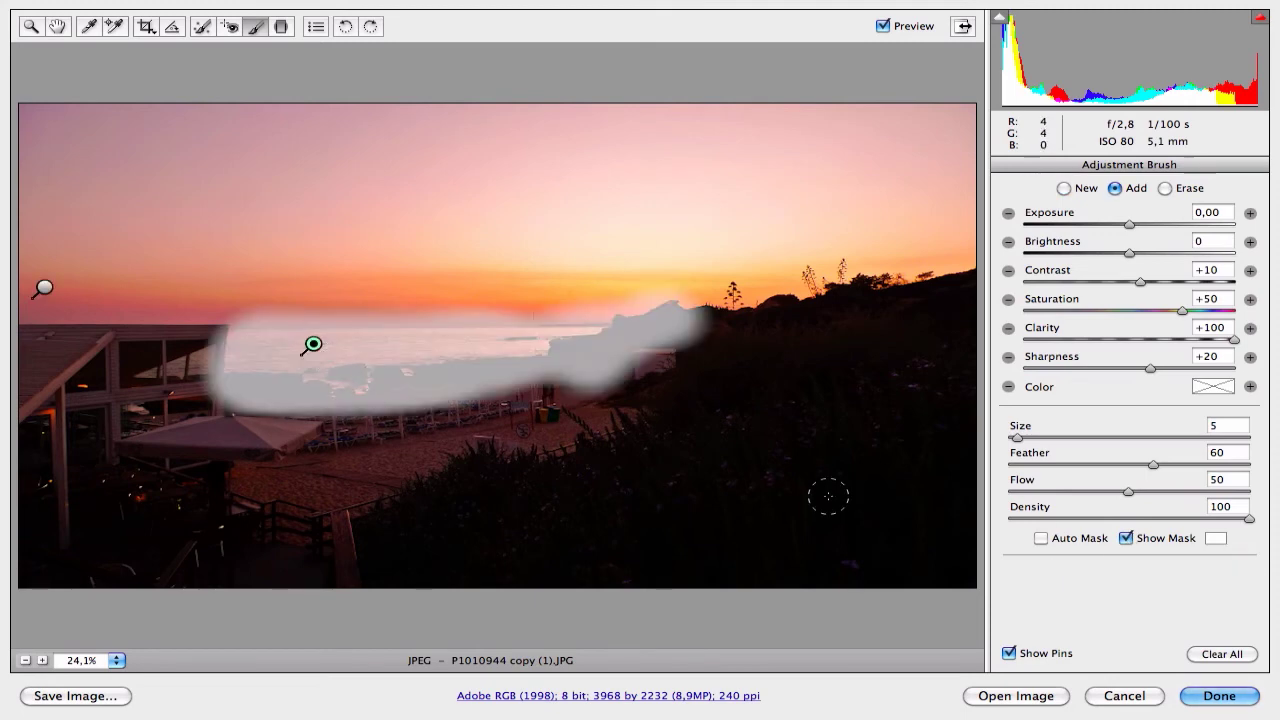
pyautogui.click(1127, 538)
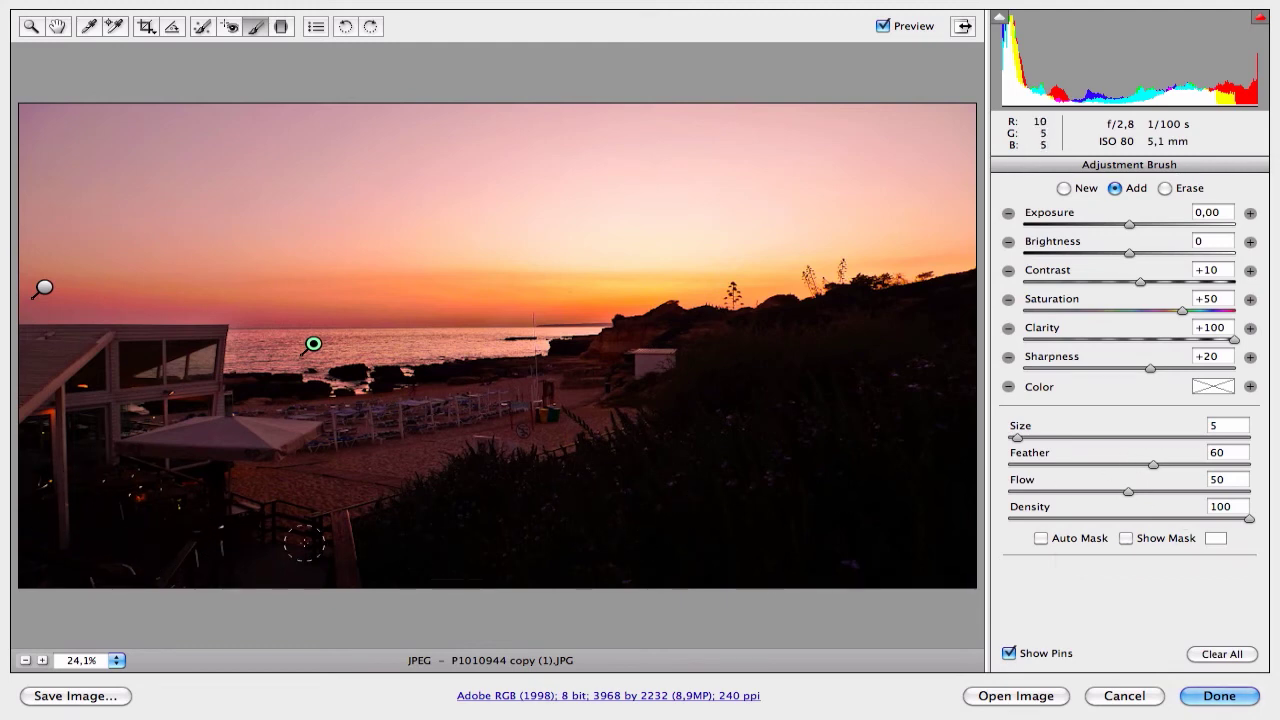
# Start a new brush with Contrast 10, Saturation 10, Clarity 20, Sharpness 30 and Exposure +0,40
pyautogui.click(1063, 188)
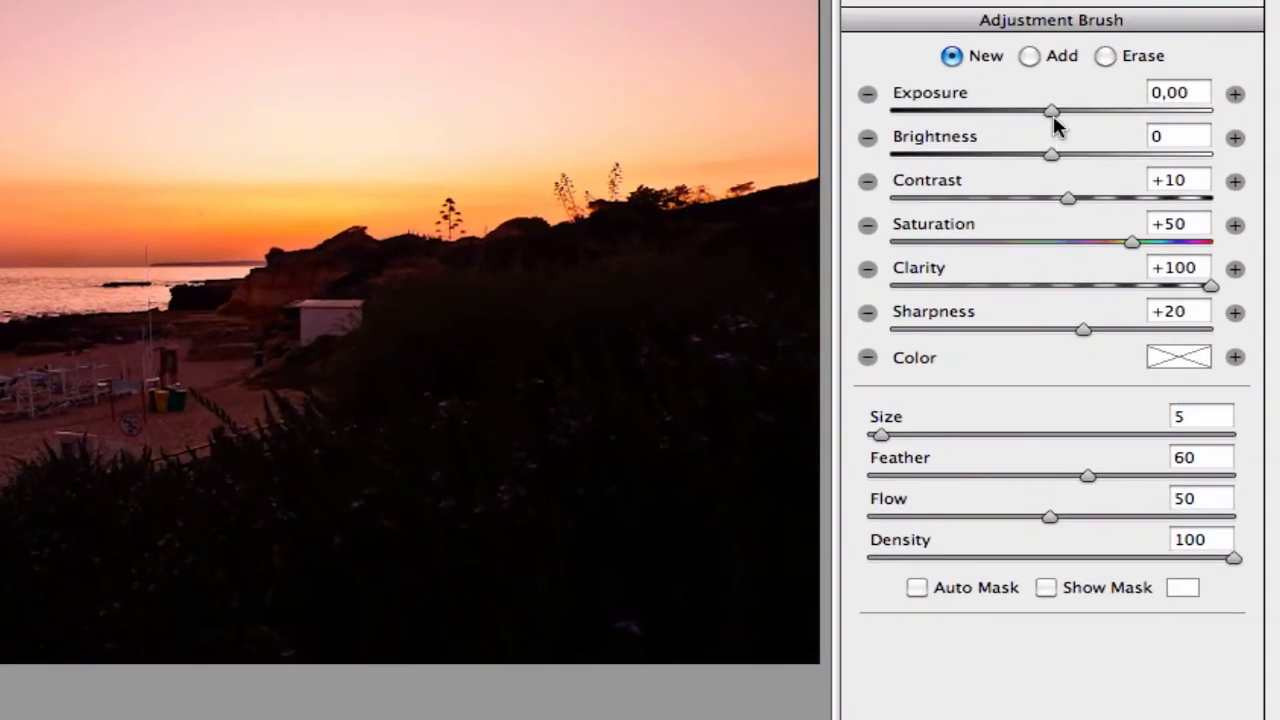
pyautogui.click(1180, 180)
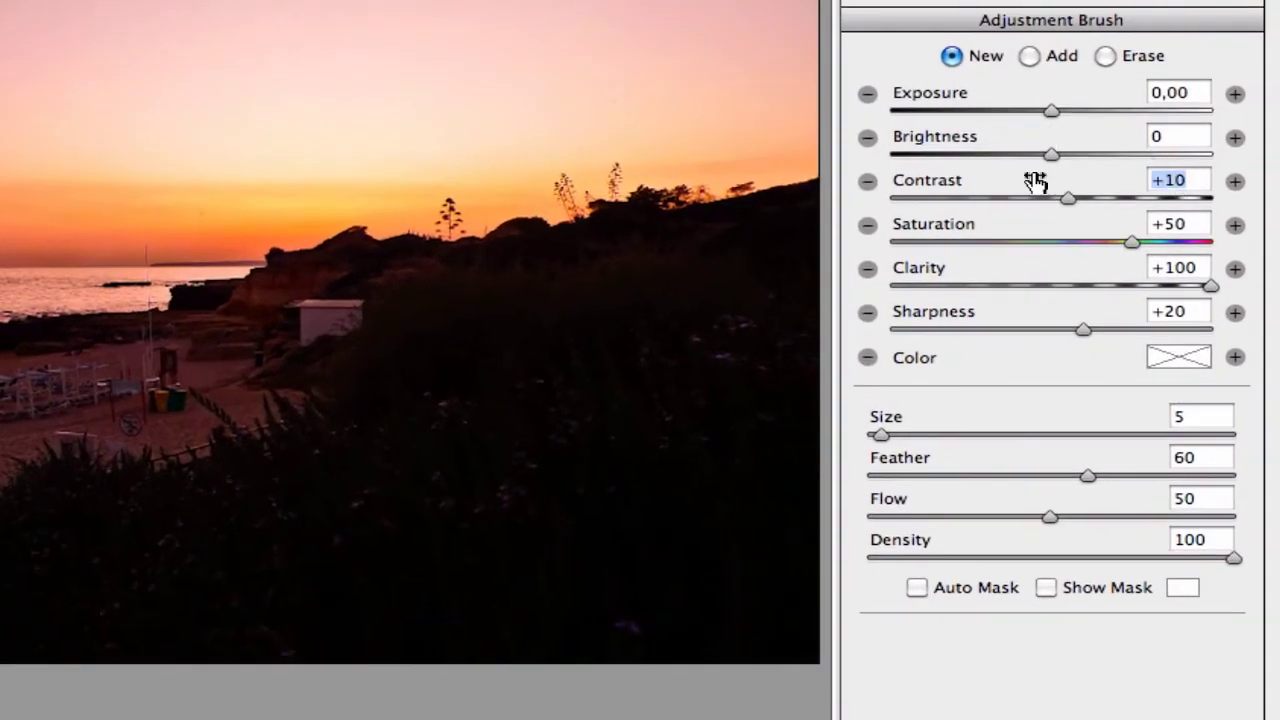
pyautogui.write('10')
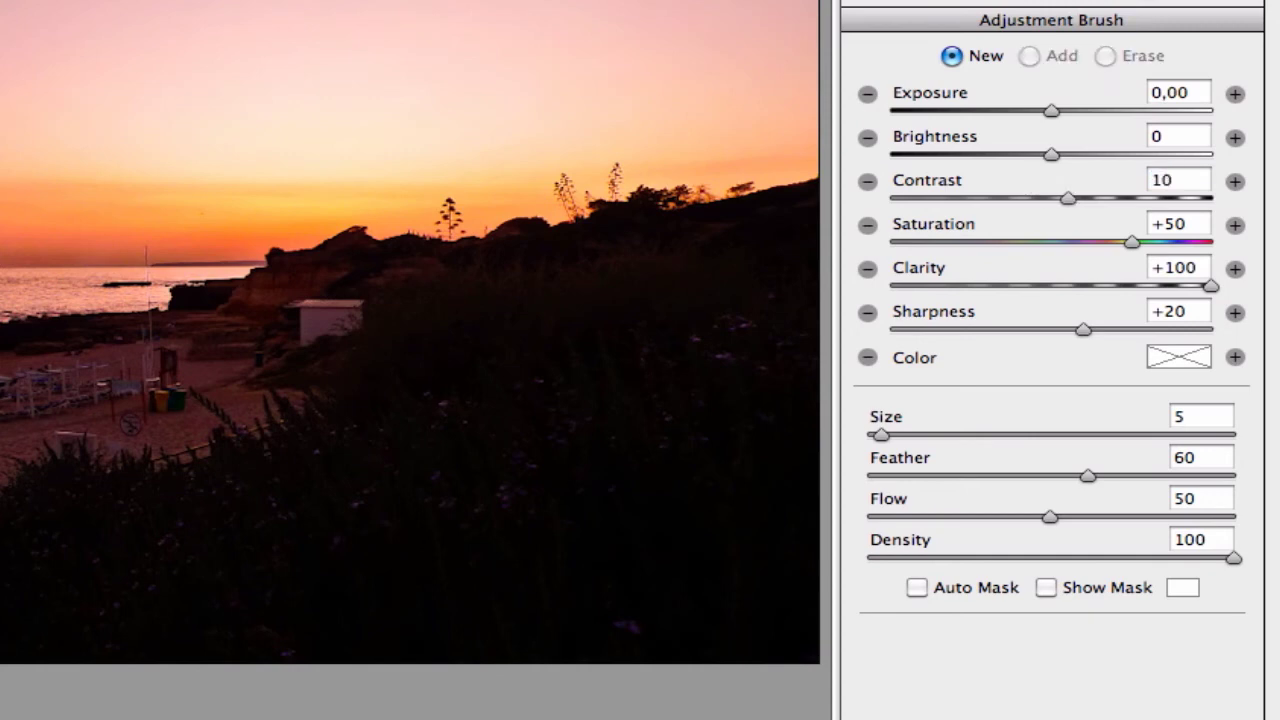
pyautogui.click(1192, 224)
pyautogui.write('10')
pyautogui.doubleClick(1180, 270)
pyautogui.write('20')
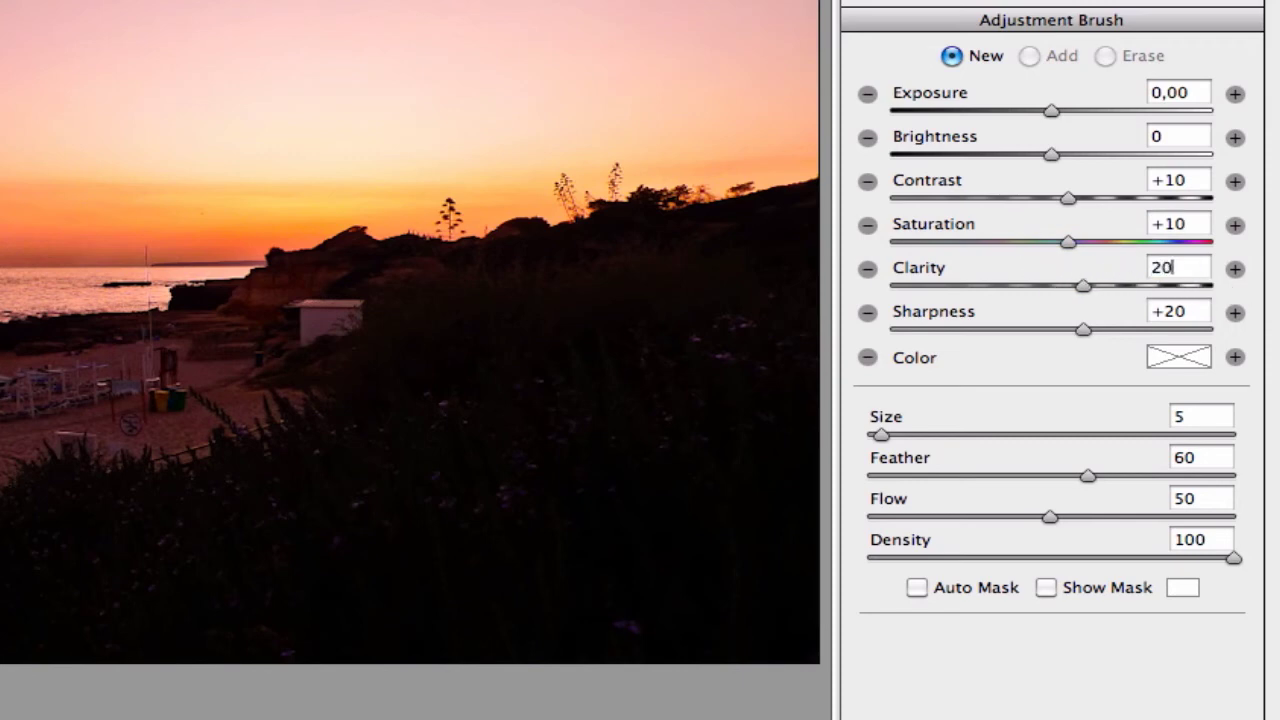
pyautogui.click(1186, 311)
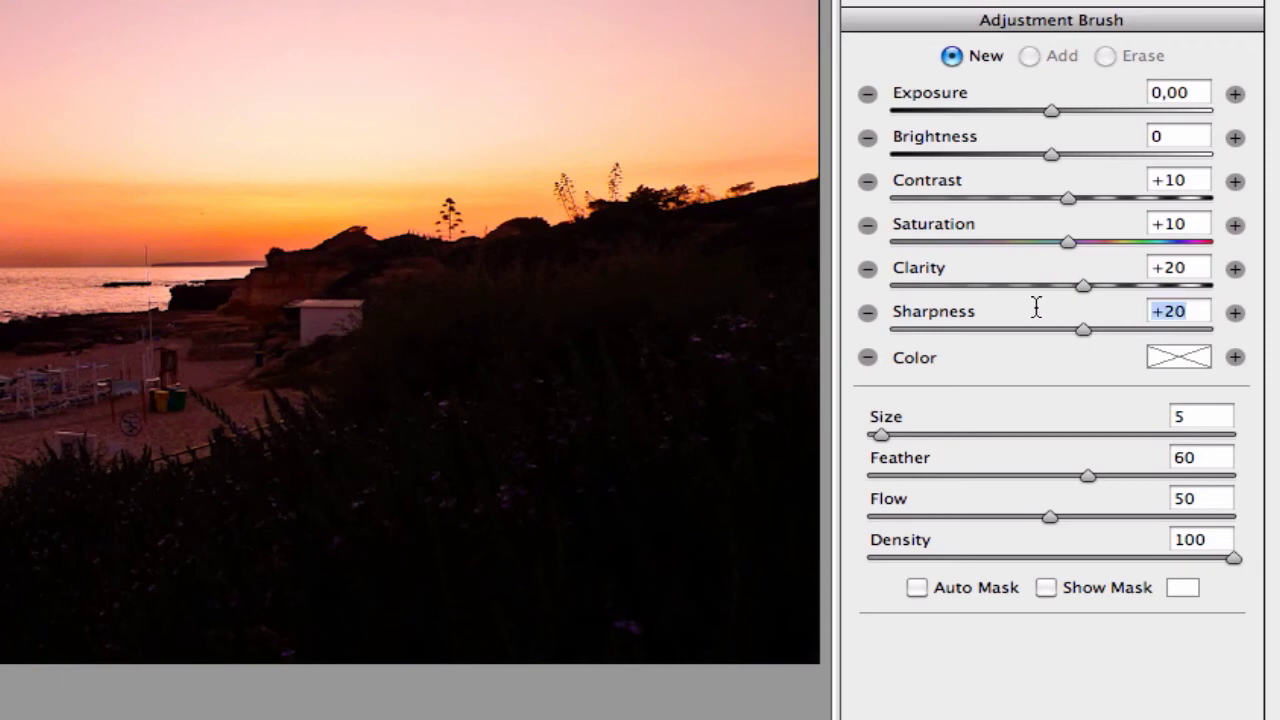
pyautogui.write('30')
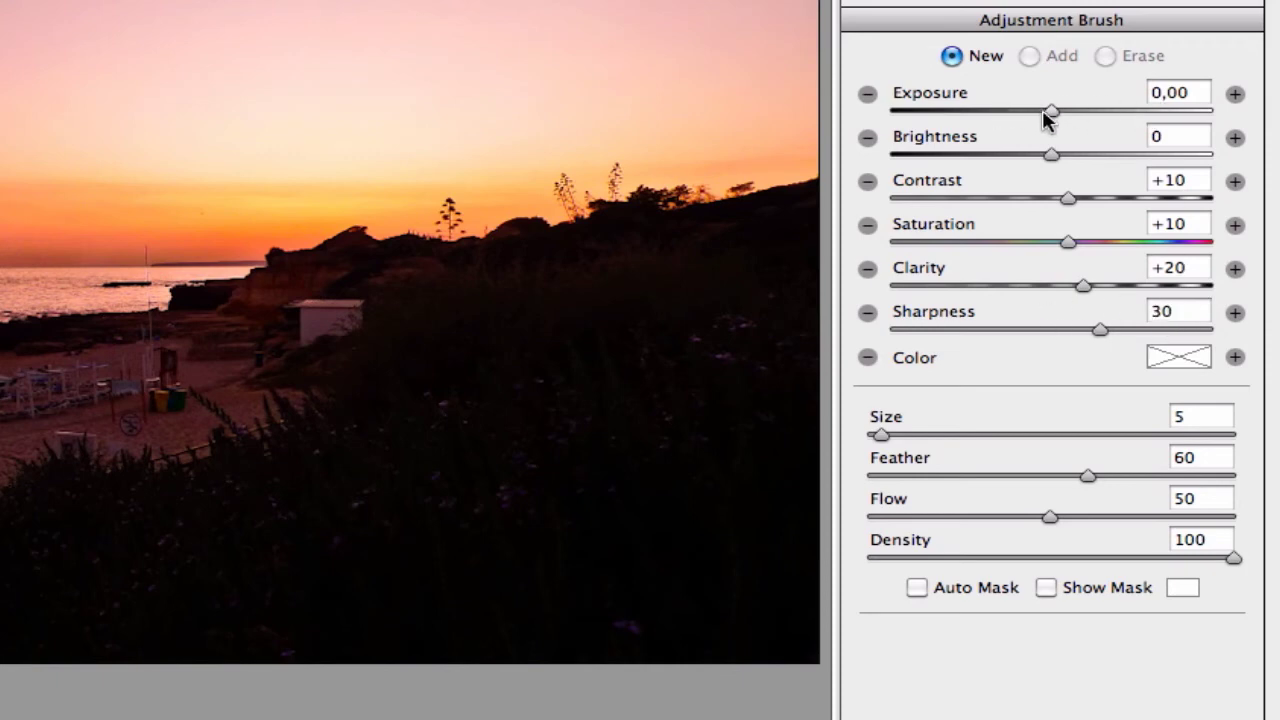
pyautogui.press('Tab')
pyautogui.moveTo(1053, 113); pyautogui.dragTo(1073, 115)
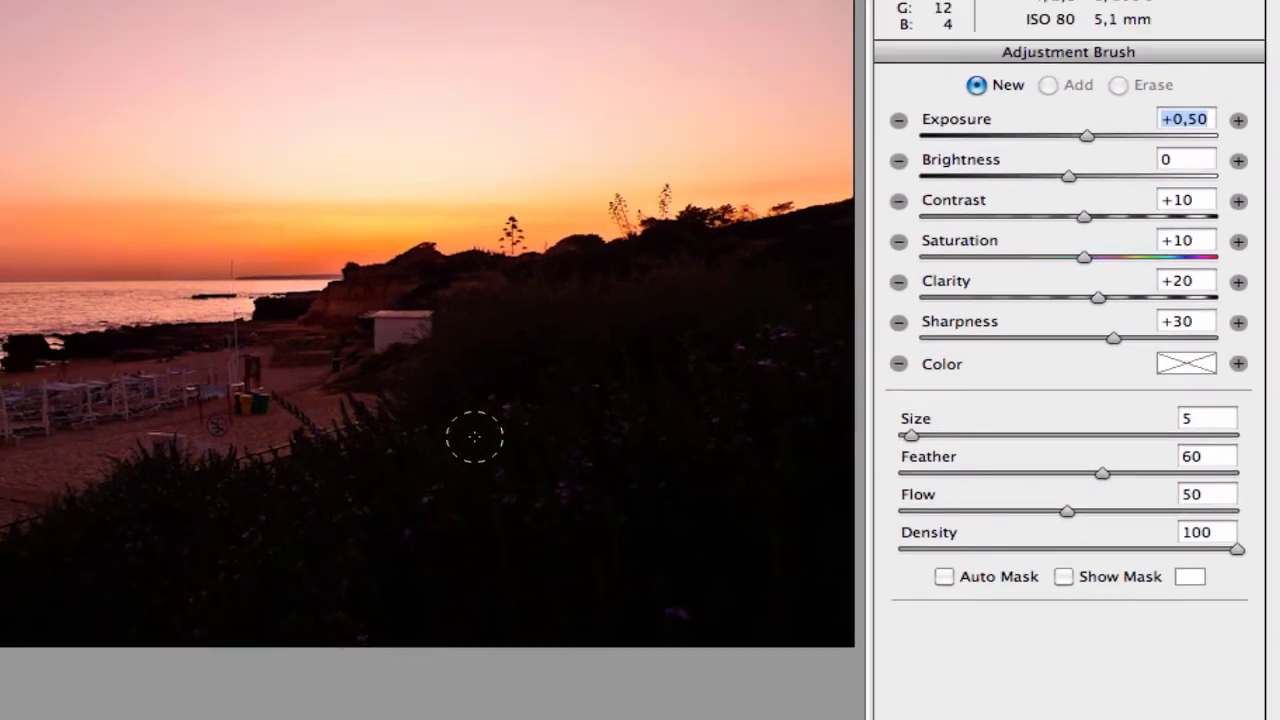
# With brush size 10 and feather 68, paint the dark foreground and raise exposure to +0,85
pyautogui.press(']')
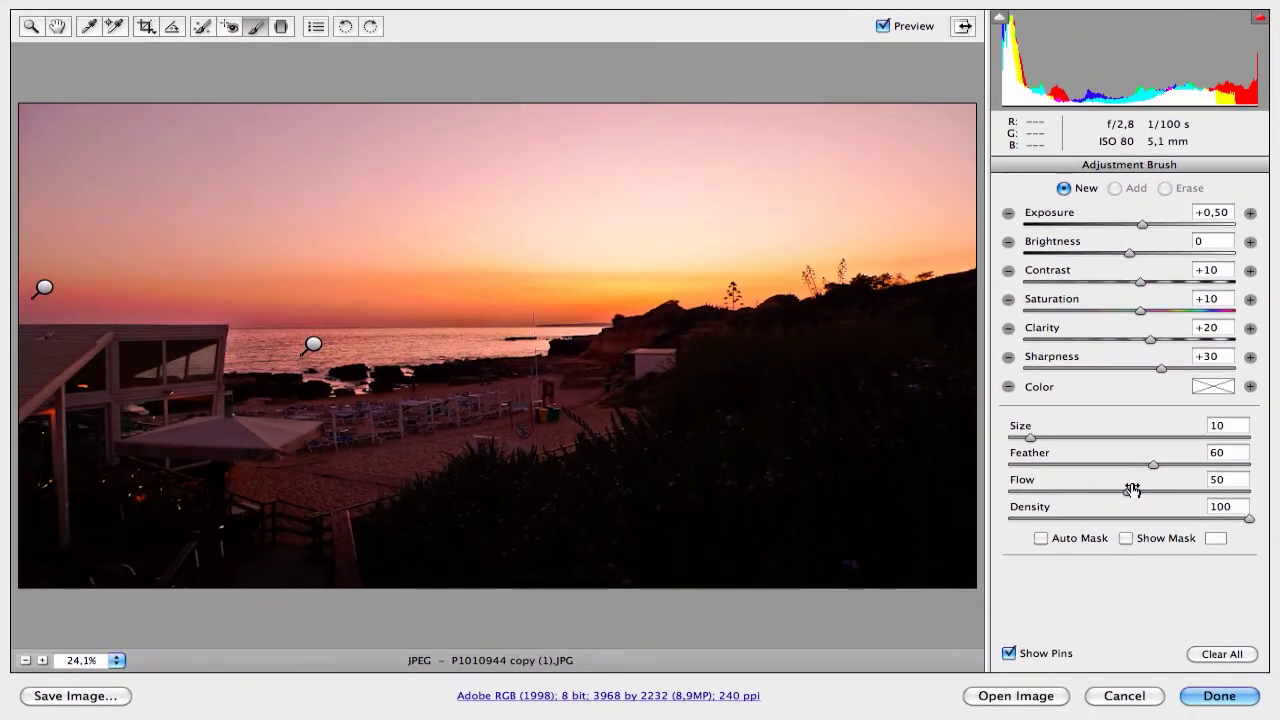
pyautogui.moveTo(1155, 465); pyautogui.dragTo(1172, 465)
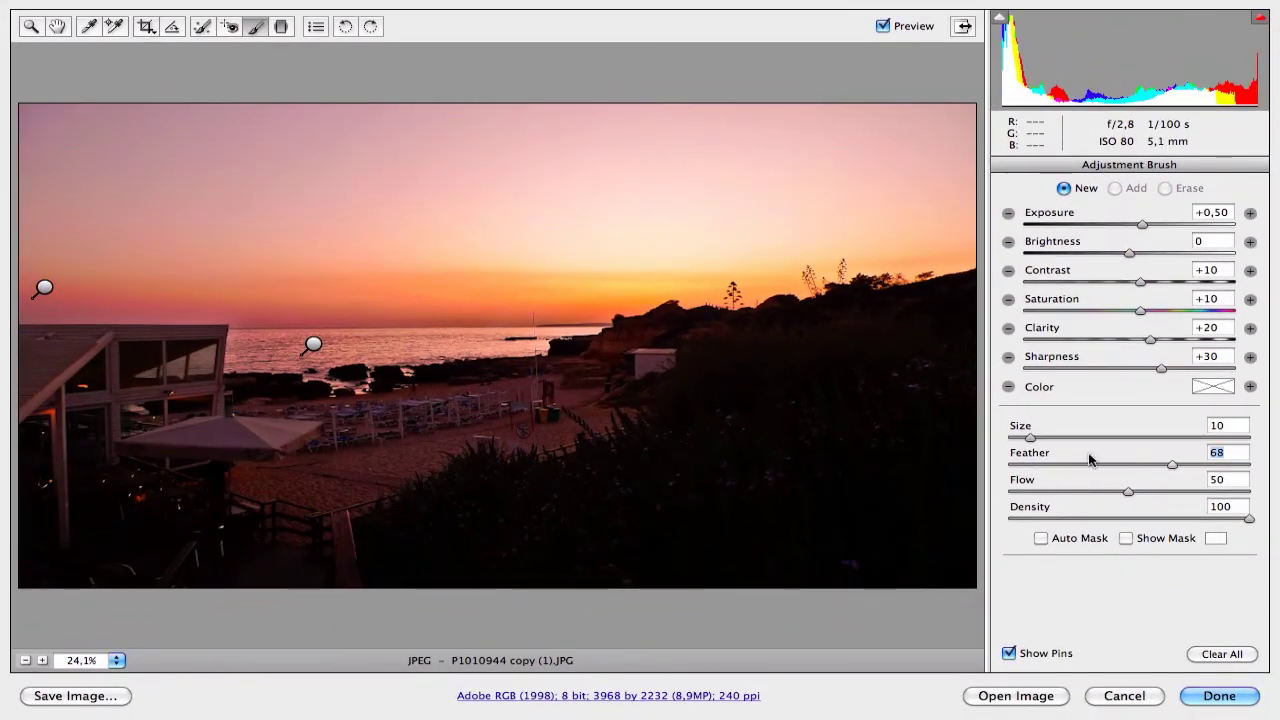
pyautogui.moveTo(806, 443); pyautogui.dragTo(875, 432)
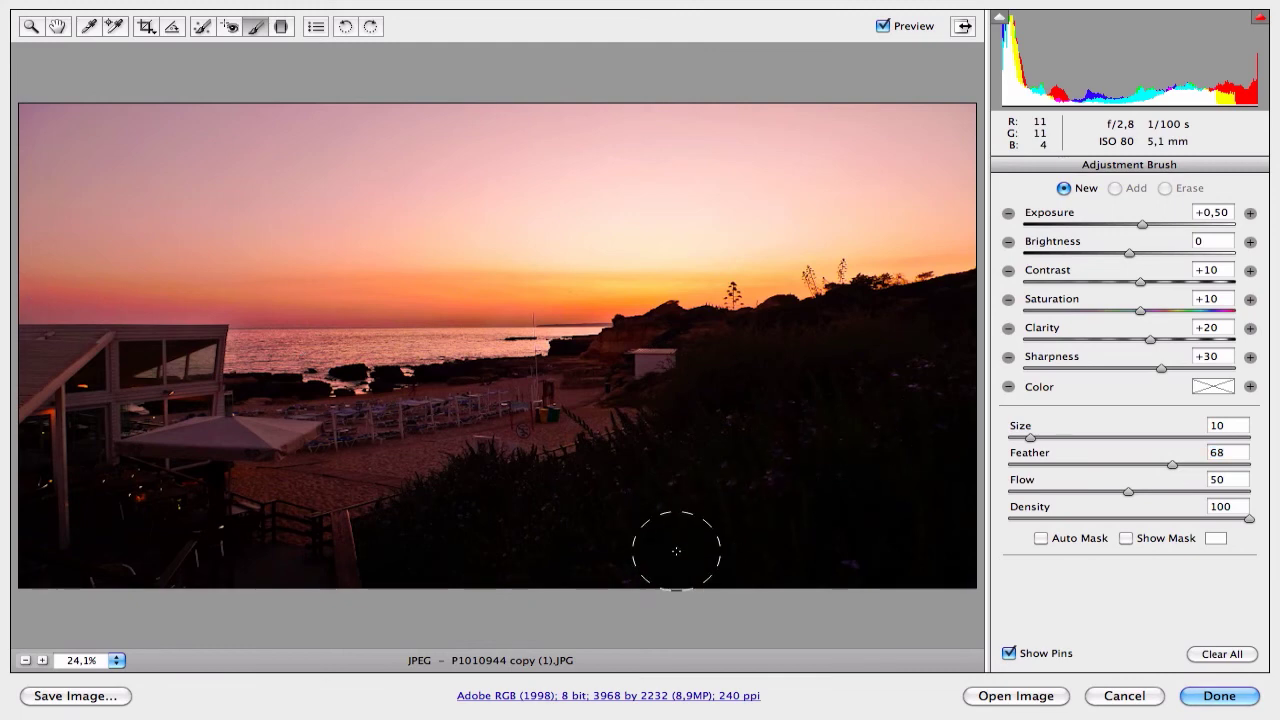
pyautogui.moveTo(676, 551)
pyautogui.mouseDown()
pyautogui.moveTo(811, 509)
pyautogui.moveTo(677, 497)
pyautogui.moveTo(490, 520)
pyautogui.moveTo(531, 498)
pyautogui.mouseUp()
pyautogui.moveTo(858, 354)
pyautogui.mouseDown()
pyautogui.moveTo(898, 582)
pyautogui.moveTo(948, 376)
pyautogui.moveTo(920, 575)
pyautogui.moveTo(583, 533)
pyautogui.moveTo(393, 571)
pyautogui.moveTo(251, 550)
pyautogui.moveTo(226, 585)
pyautogui.moveTo(139, 513)
pyautogui.moveTo(168, 509)
pyautogui.moveTo(141, 566)
pyautogui.moveTo(70, 539)
pyautogui.moveTo(168, 523)
pyautogui.moveTo(166, 576)
pyautogui.moveTo(92, 495)
pyautogui.moveTo(116, 544)
pyautogui.moveTo(220, 532)
pyautogui.moveTo(157, 523)
pyautogui.mouseUp()
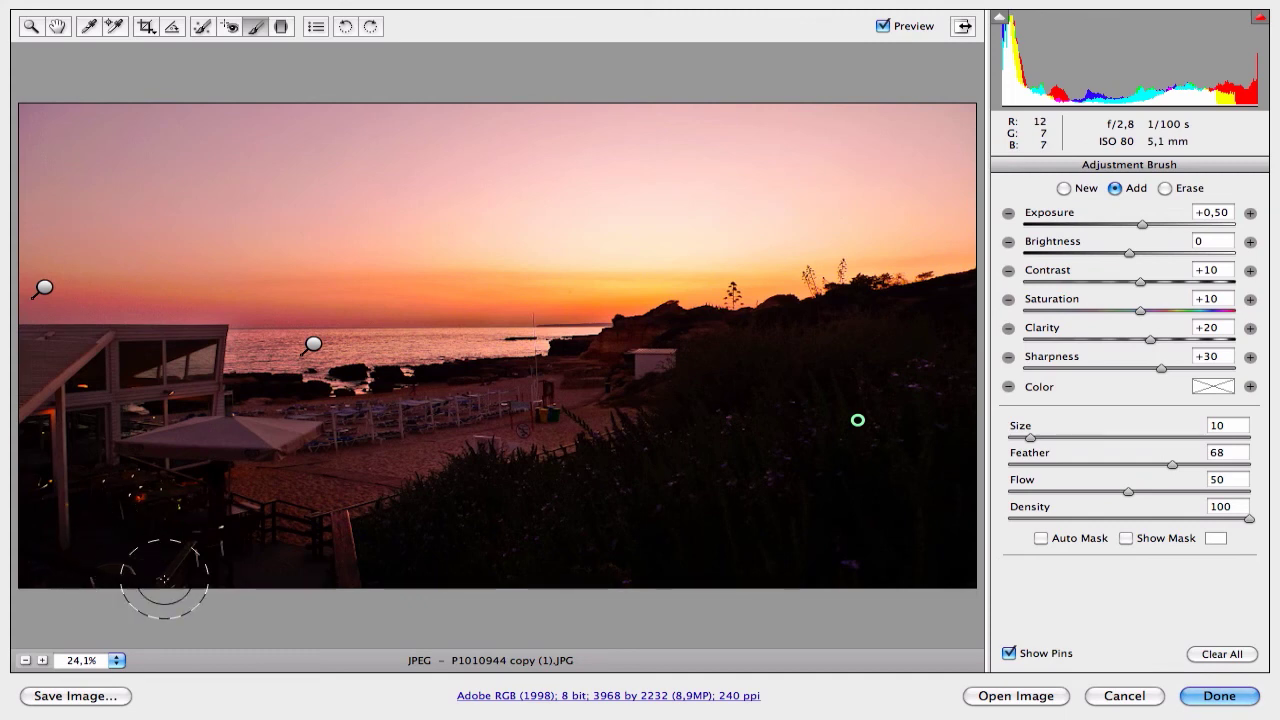
pyautogui.moveTo(163, 580)
pyautogui.mouseDown()
pyautogui.moveTo(303, 587)
pyautogui.moveTo(229, 563)
pyautogui.mouseUp()
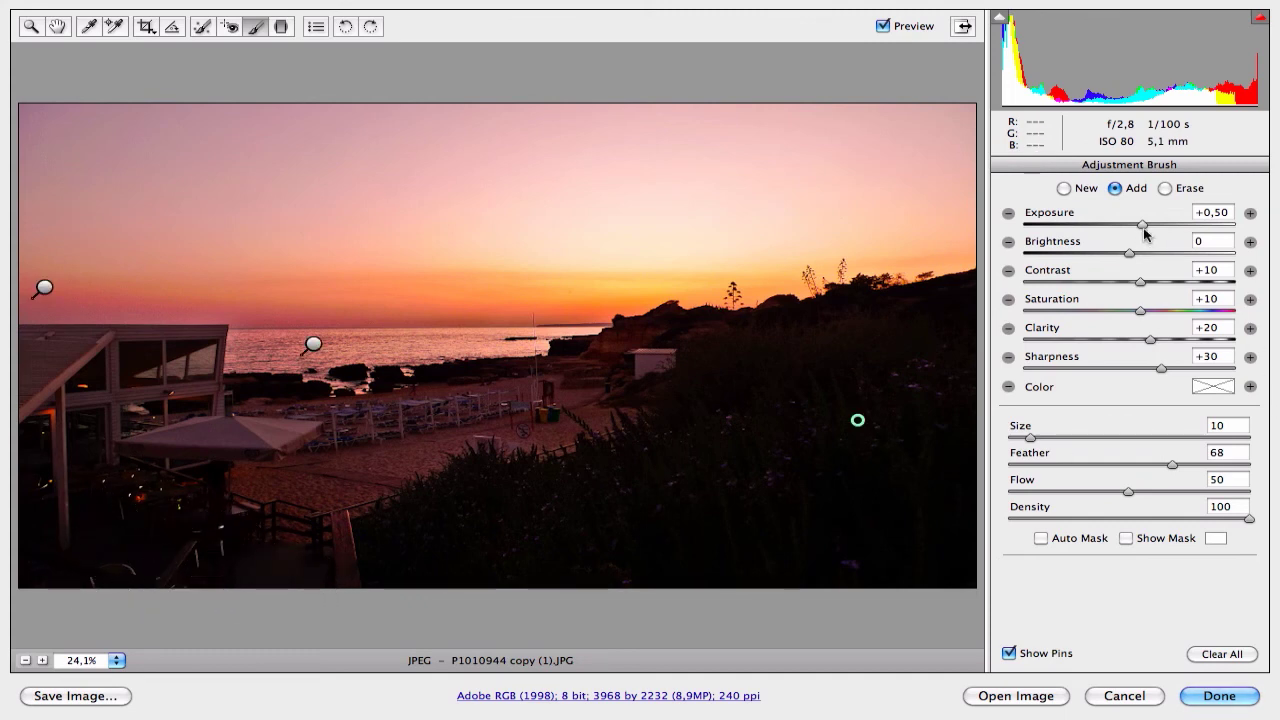
pyautogui.moveTo(1143, 229); pyautogui.dragTo(1147, 230)
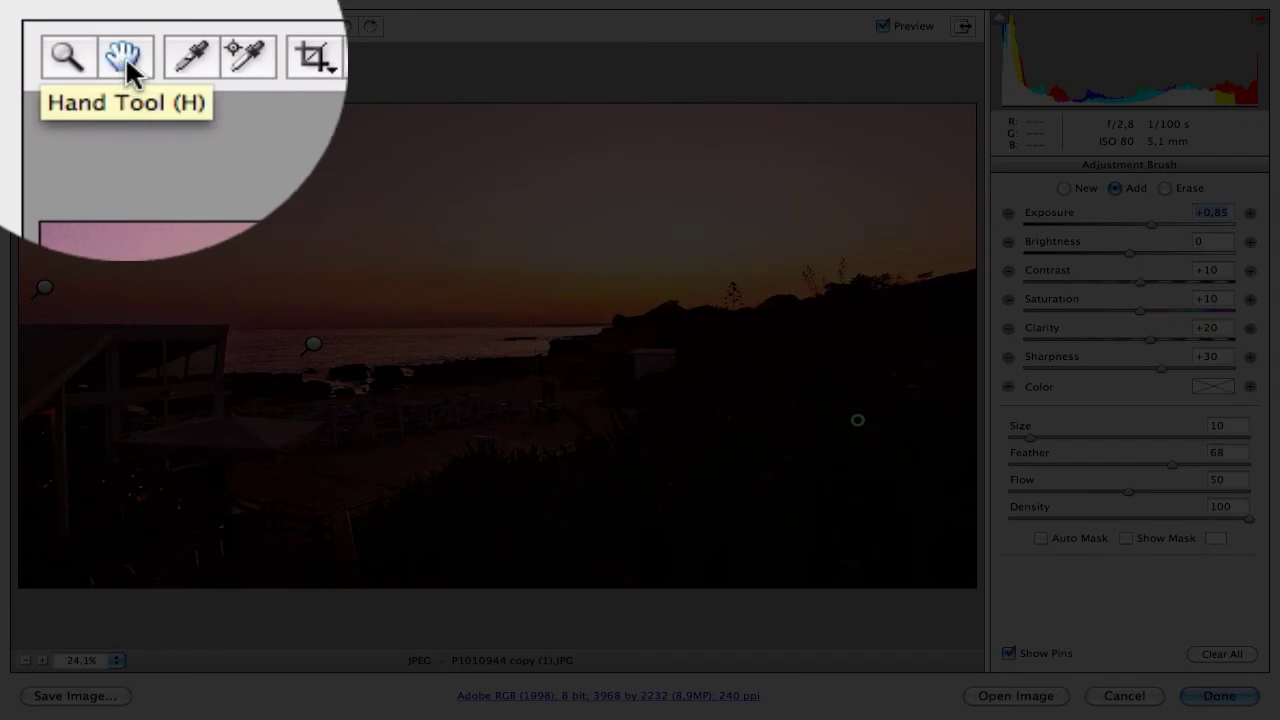
# Switch to the Hand tool and step through Camera Calibration and Split Toning to HSL / Grayscale
pyautogui.click(59, 28)
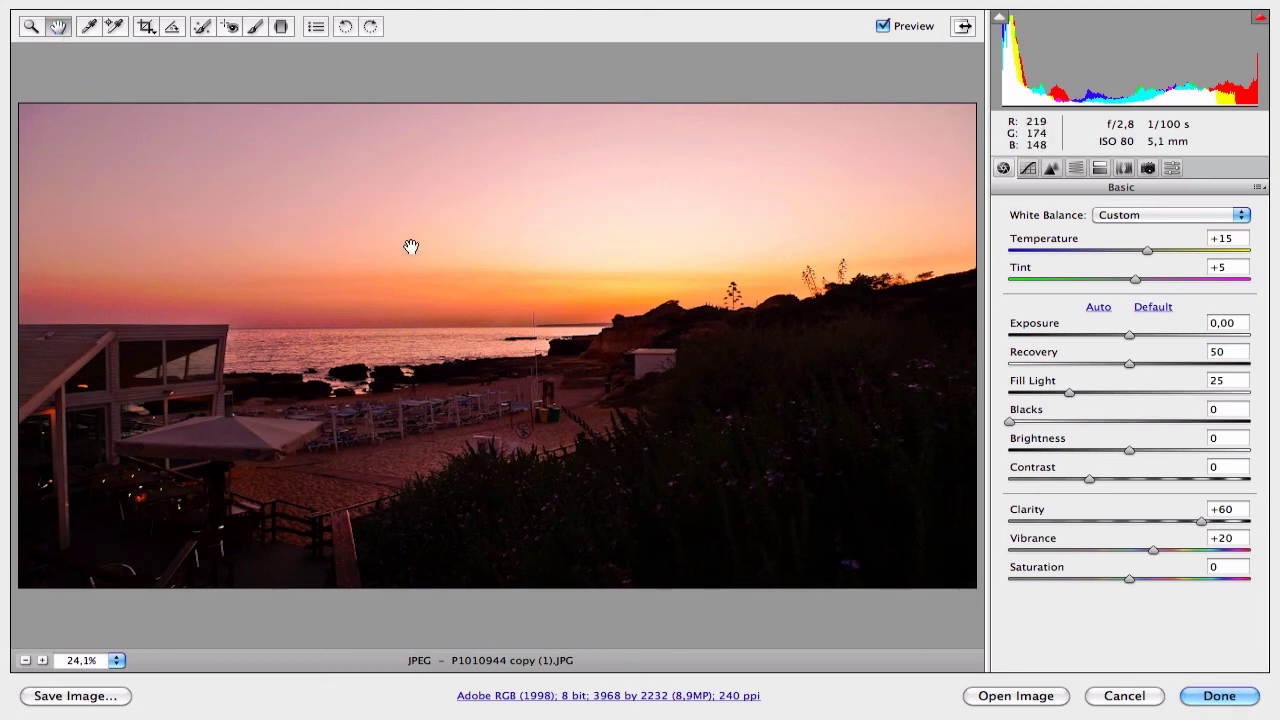
pyautogui.click(1145, 168)
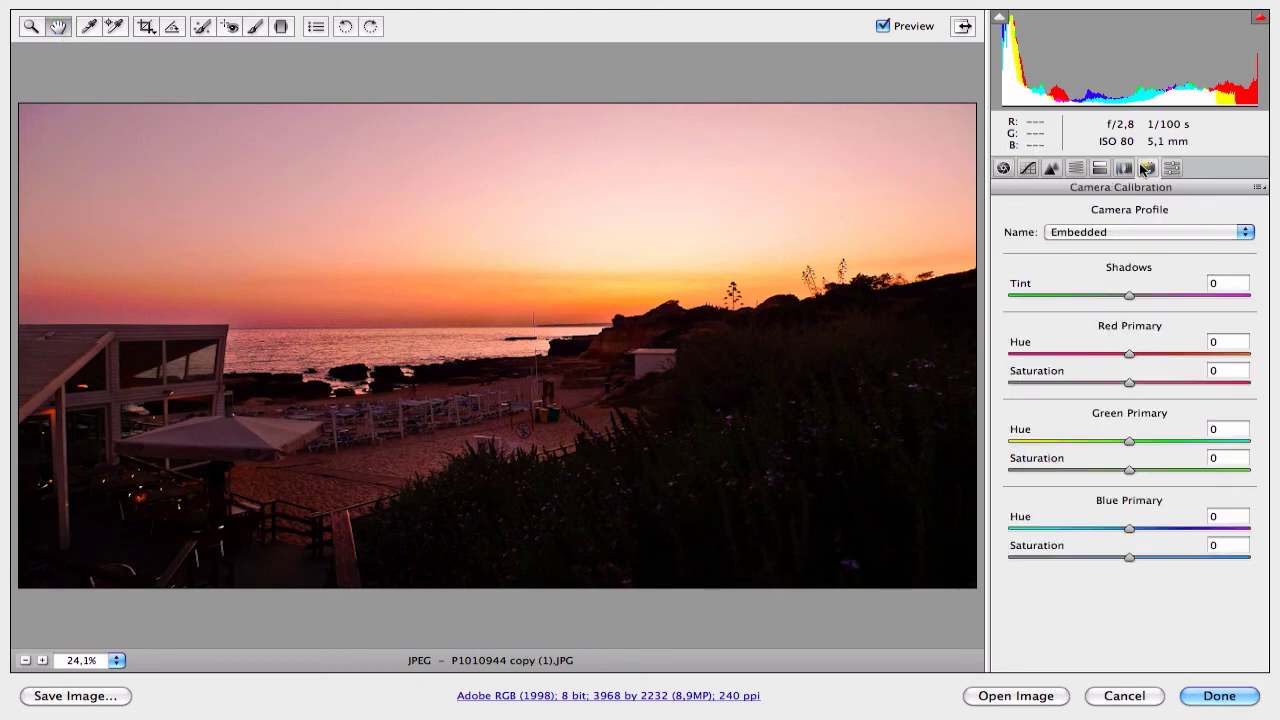
pyautogui.click(1100, 169)
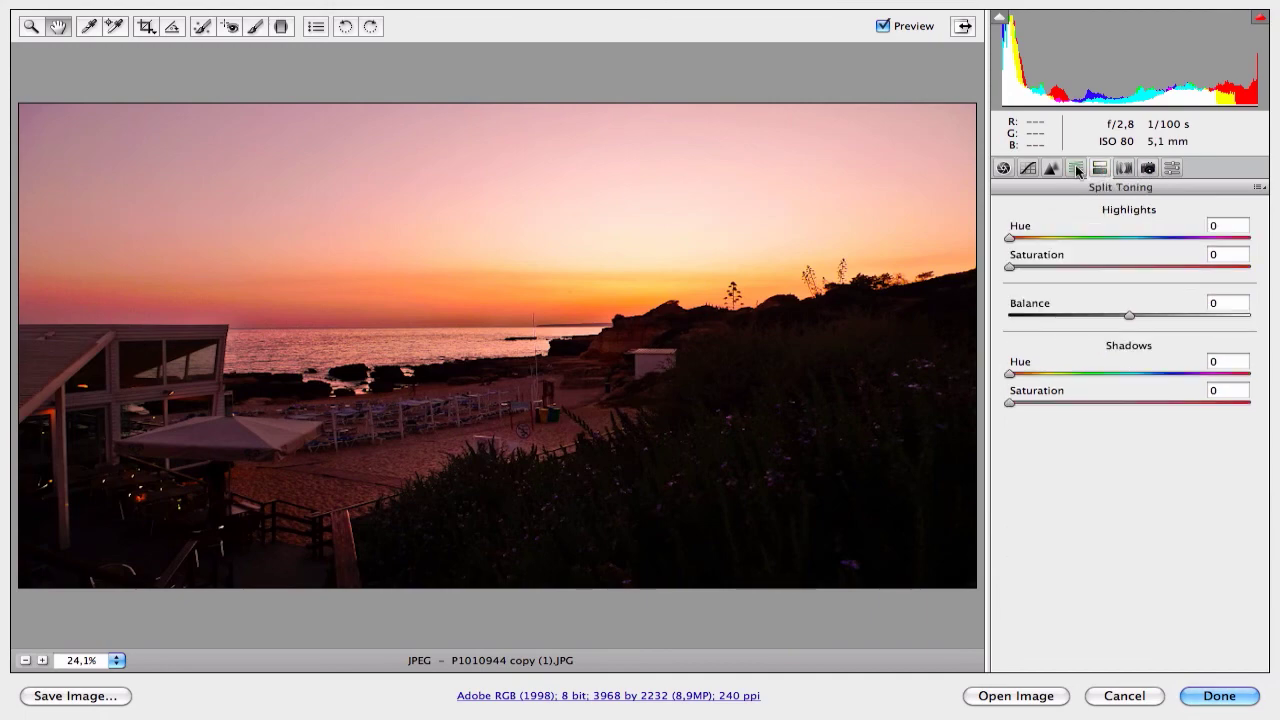
pyautogui.click(1076, 169)
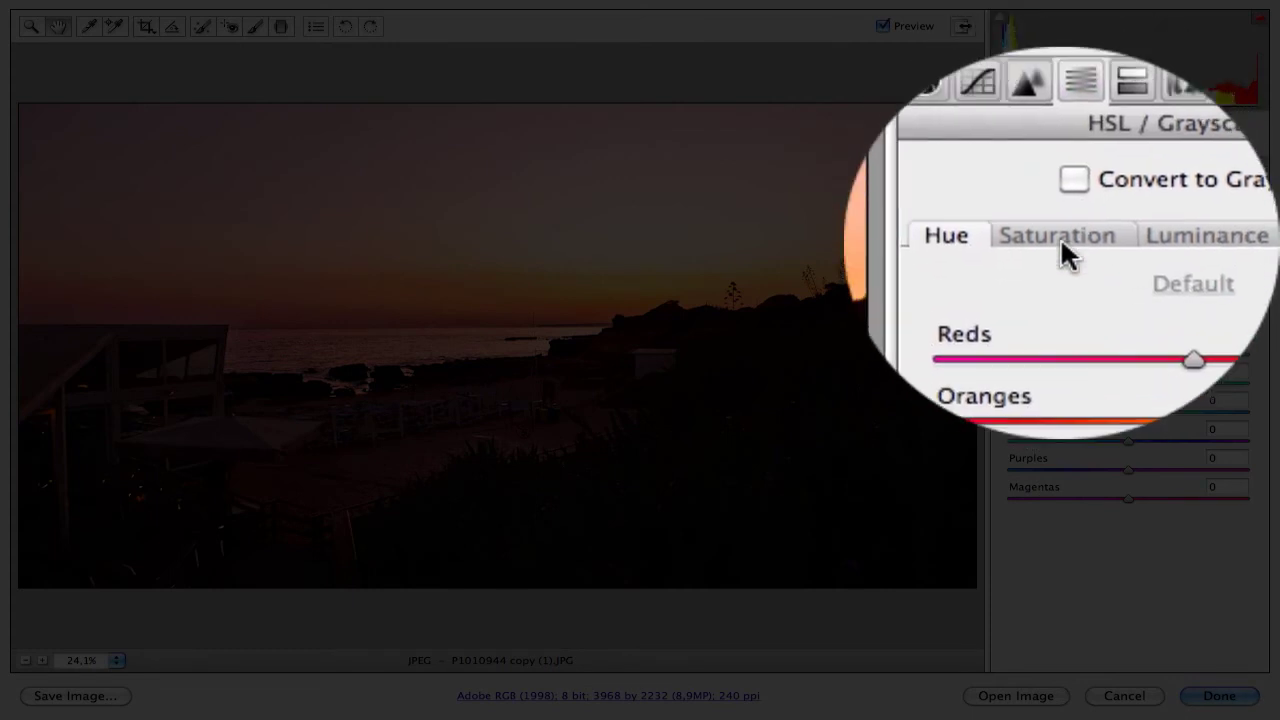
# Under HSL Saturation, set Reds +5, Oranges +10, Yellows +5 and Greens 100
pyautogui.click(1063, 243)
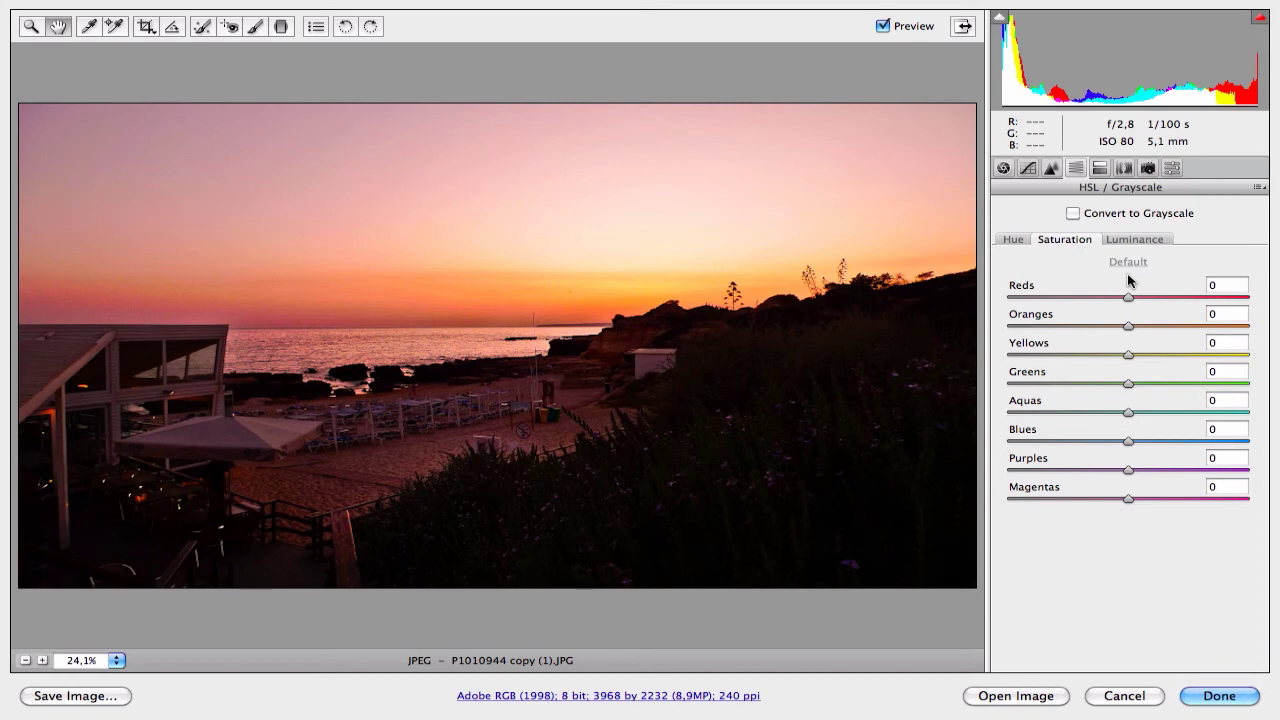
pyautogui.click(1236, 286)
pyautogui.write('5')
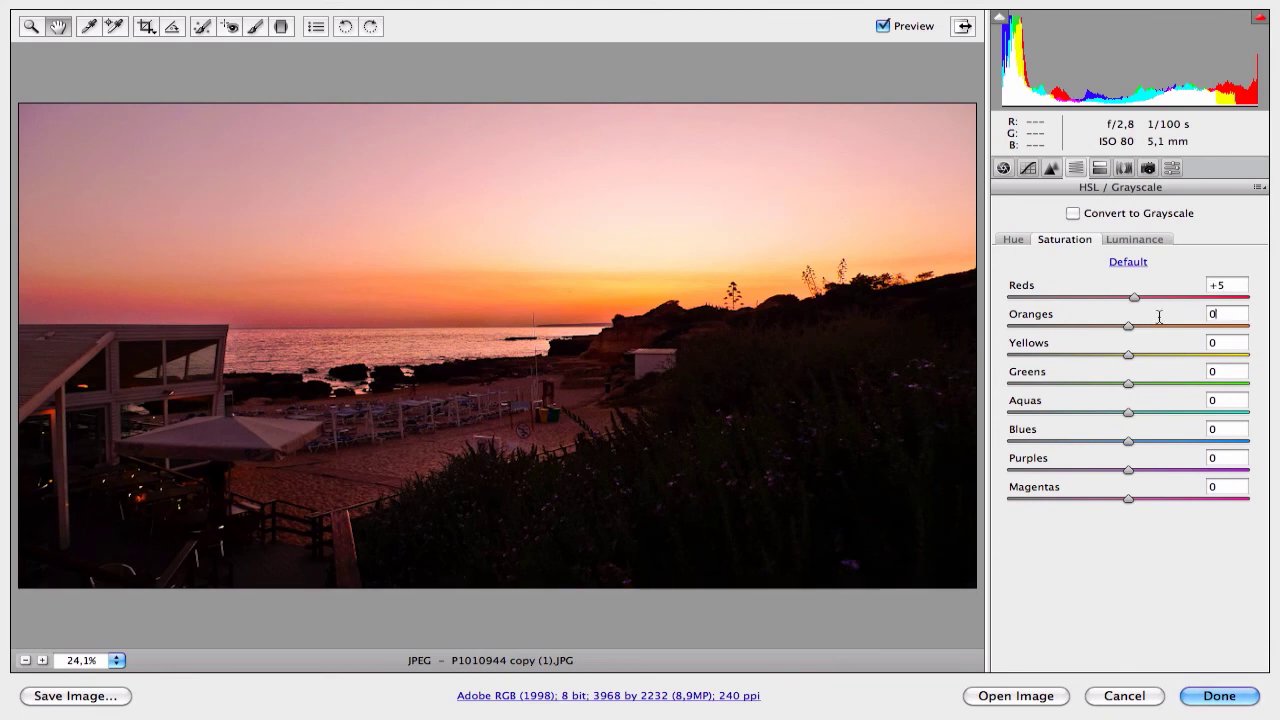
pyautogui.press('BackSpace')
pyautogui.write('10')
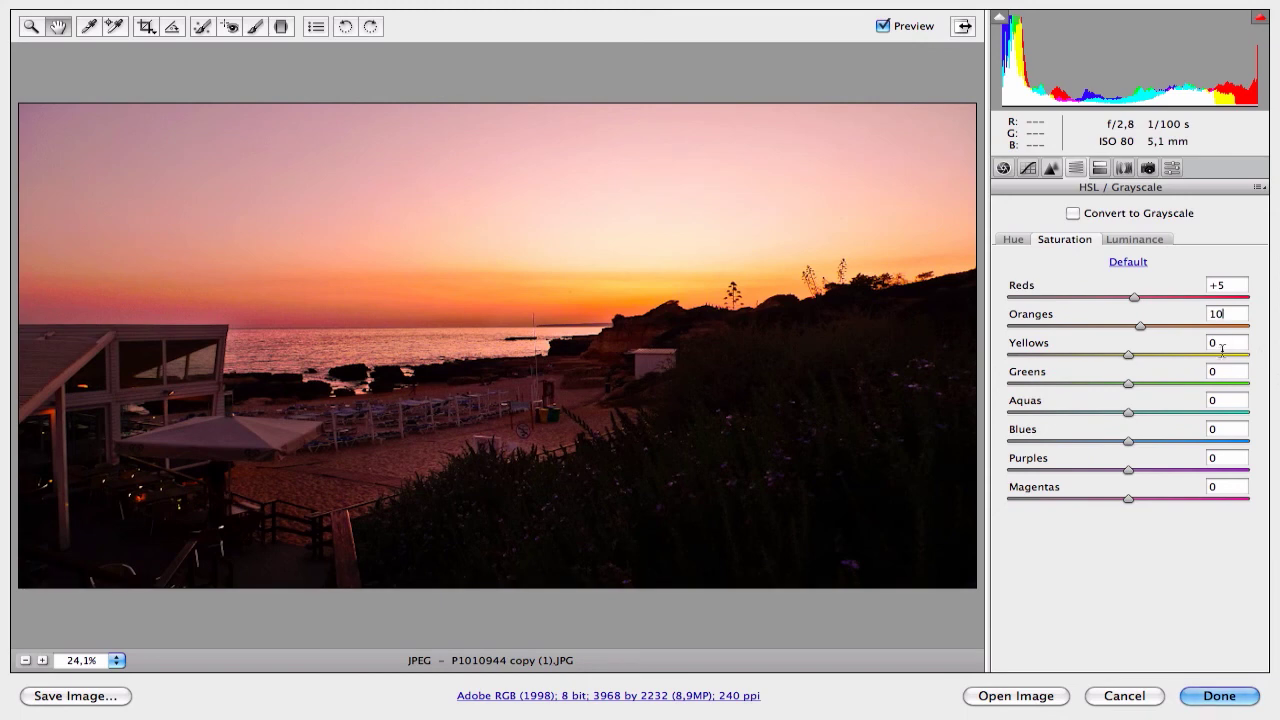
pyautogui.press('Tab')
pyautogui.write('5')
pyautogui.press('Tab')
pyautogui.write('1')
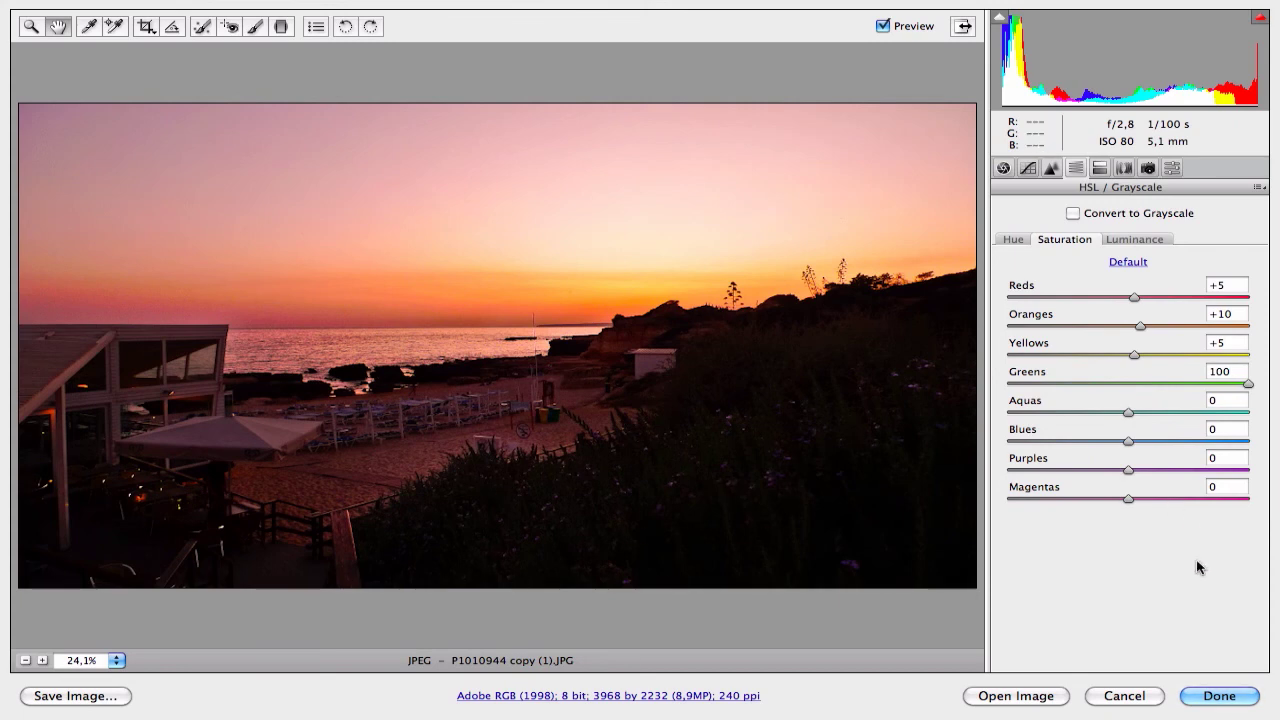
# In Camera Calibration, set Shadows Tint to +20 and Red Primary Hue to -5
pyautogui.click(1148, 169)
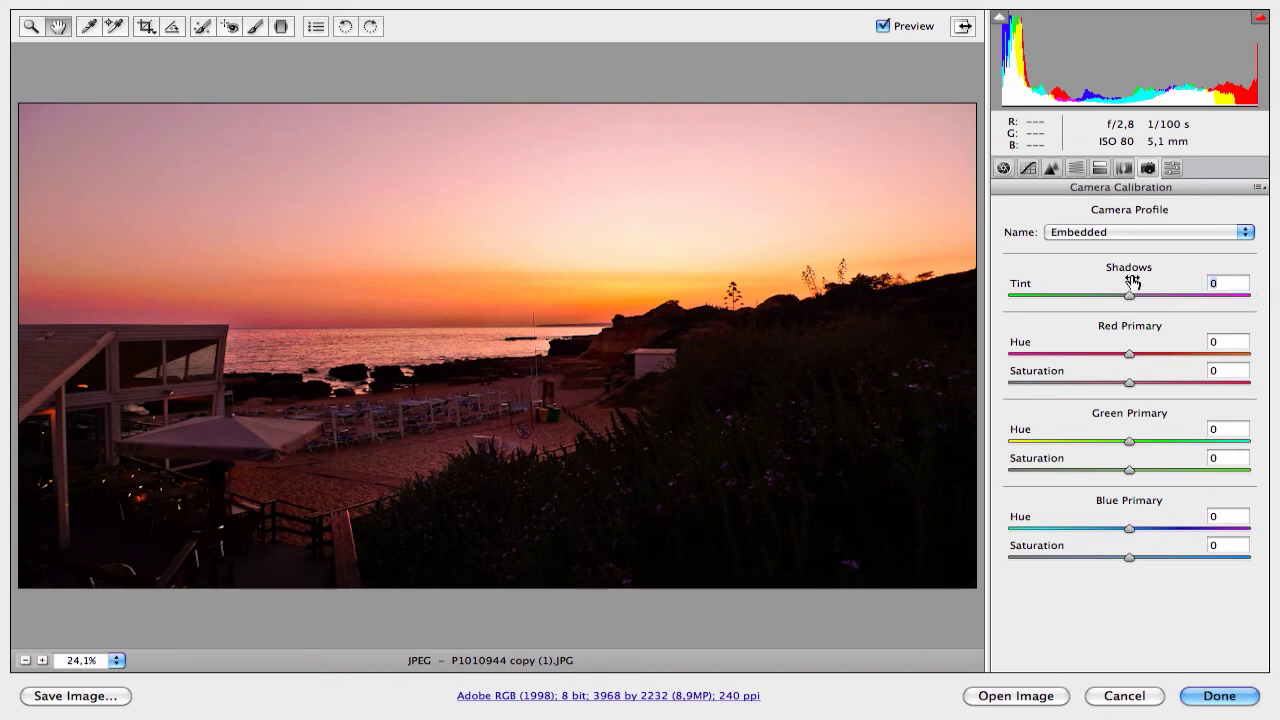
pyautogui.write('20')
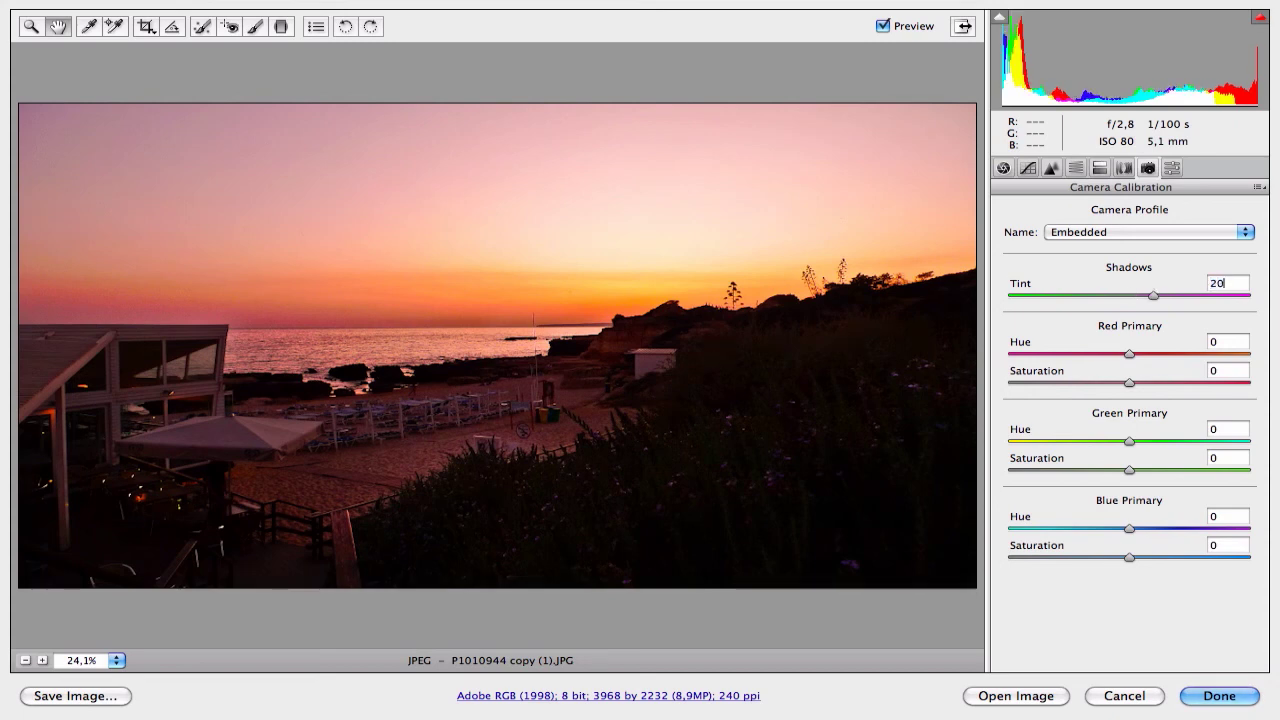
pyautogui.click(1220, 342)
pyautogui.doubleClick(1232, 342)
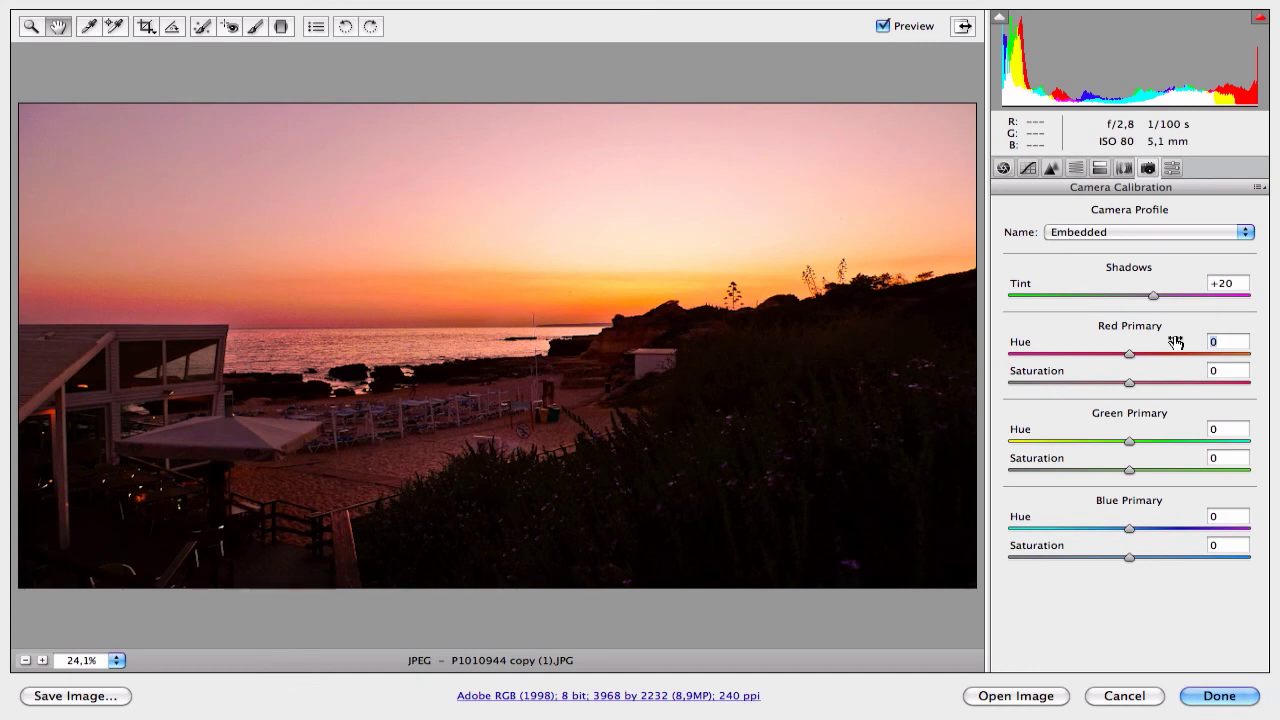
pyautogui.write('-5')
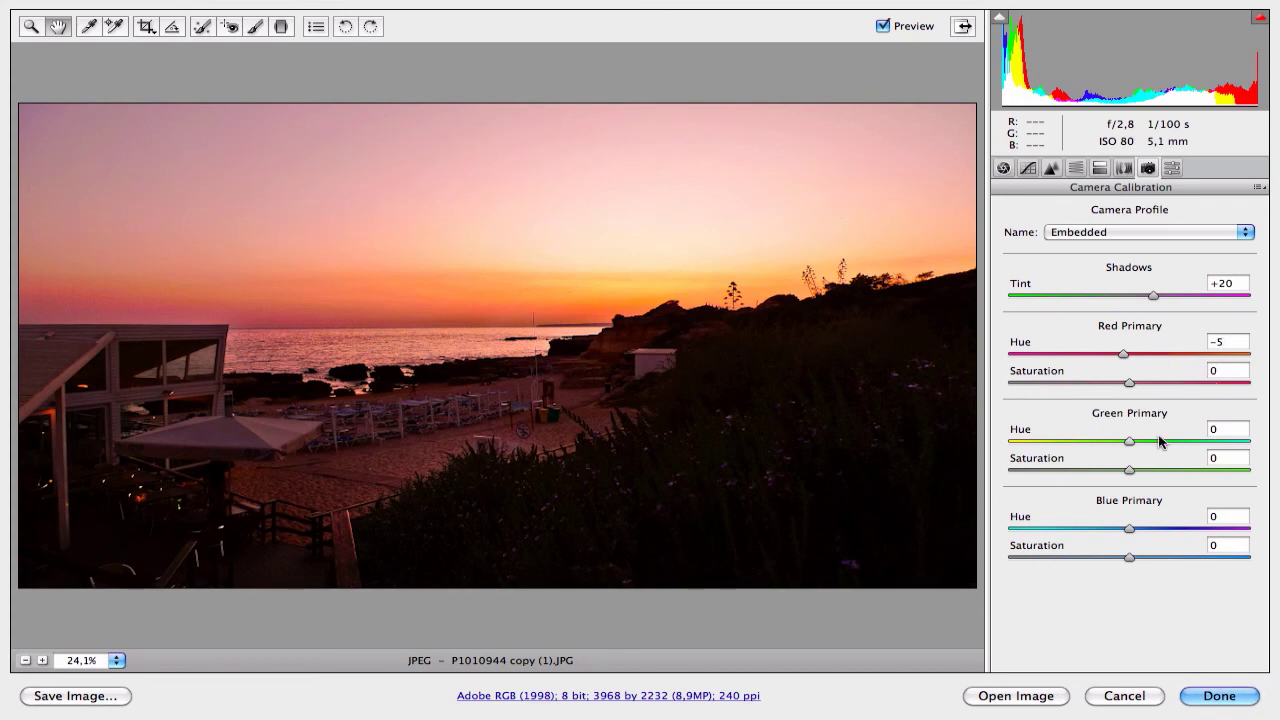
# Set Green Primary Hue -5, Blue Primary Hue -20 and Blue Primary Saturation 10
pyautogui.click(1210, 430)
pyautogui.write('-5')
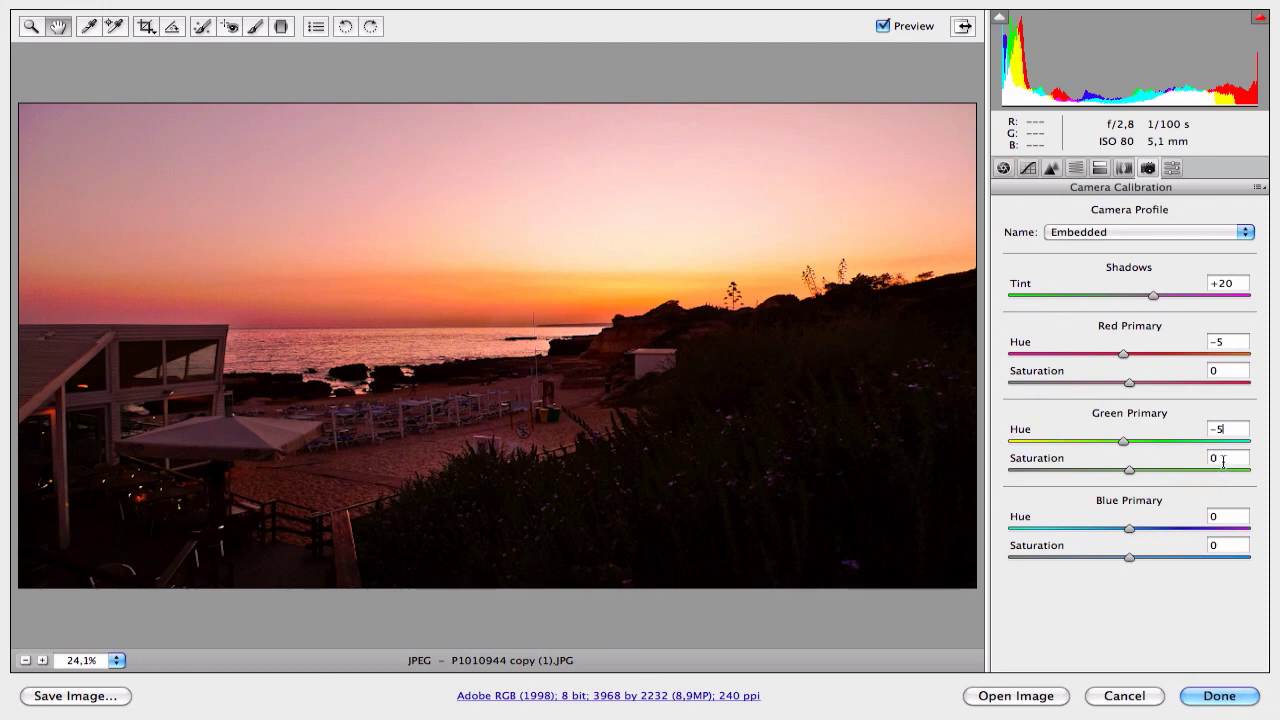
pyautogui.press('Tab')
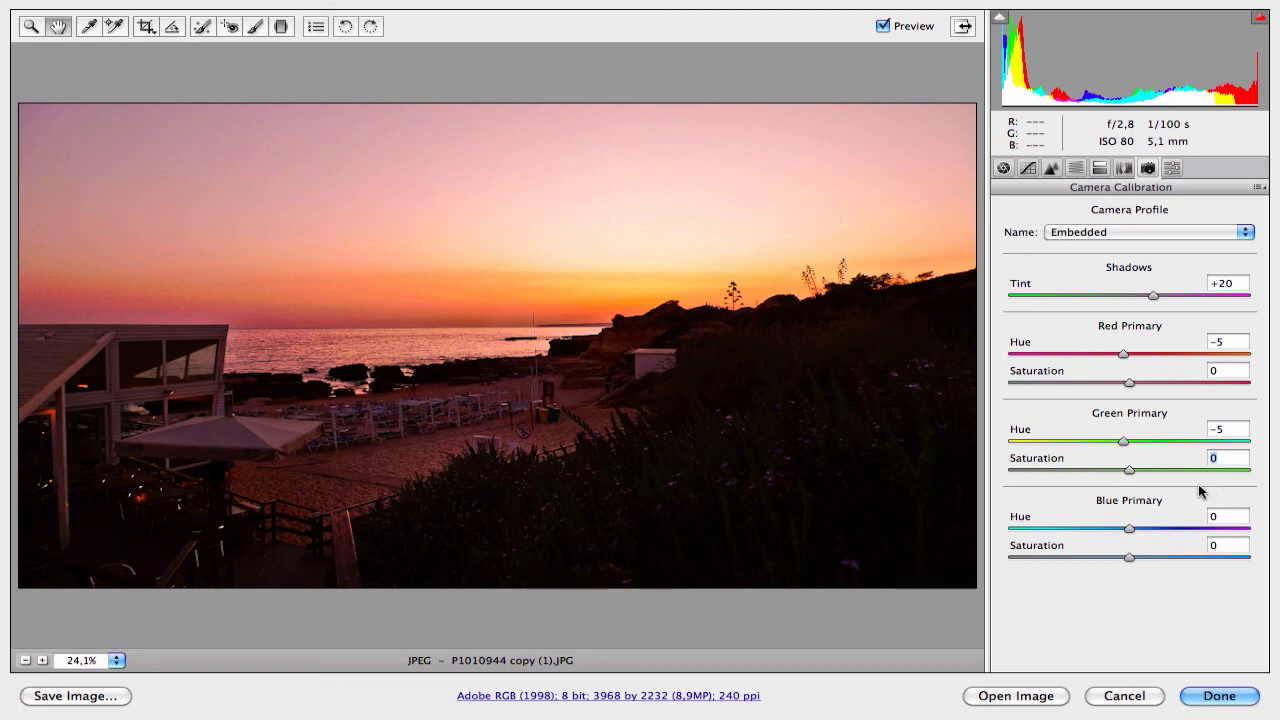
pyautogui.doubleClick(1216, 515)
pyautogui.write('-20')
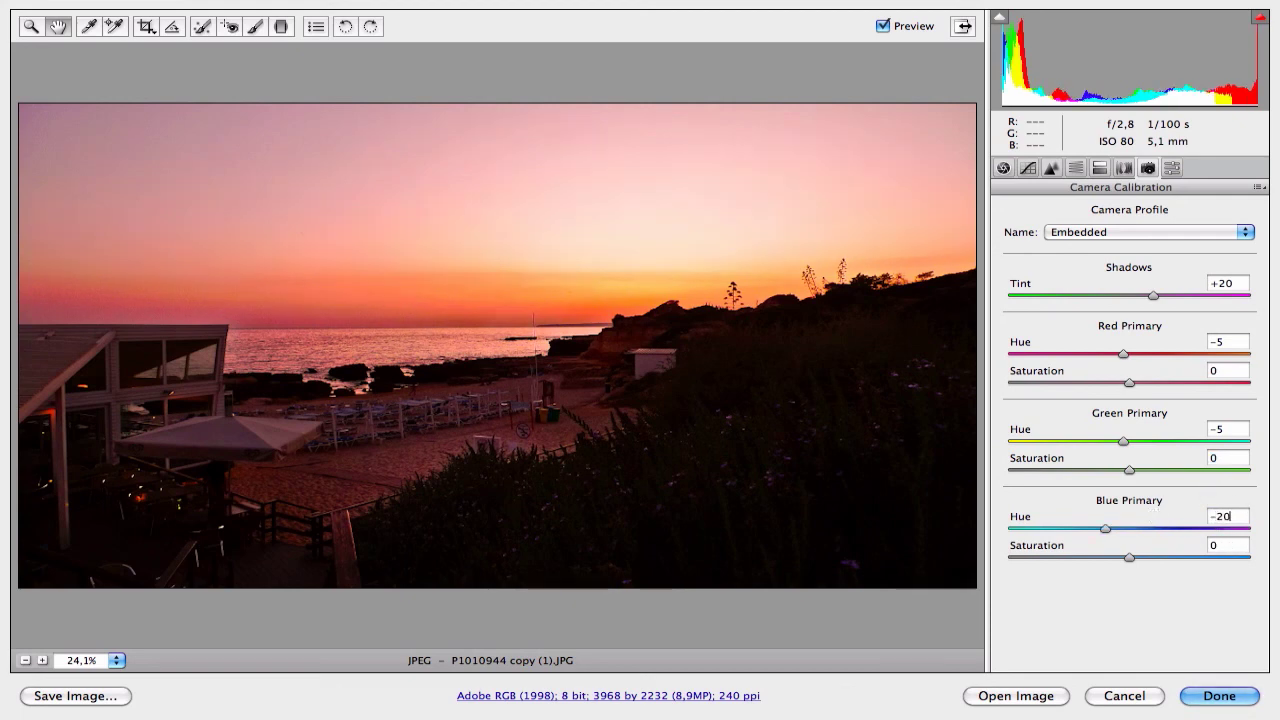
pyautogui.press('Tab')
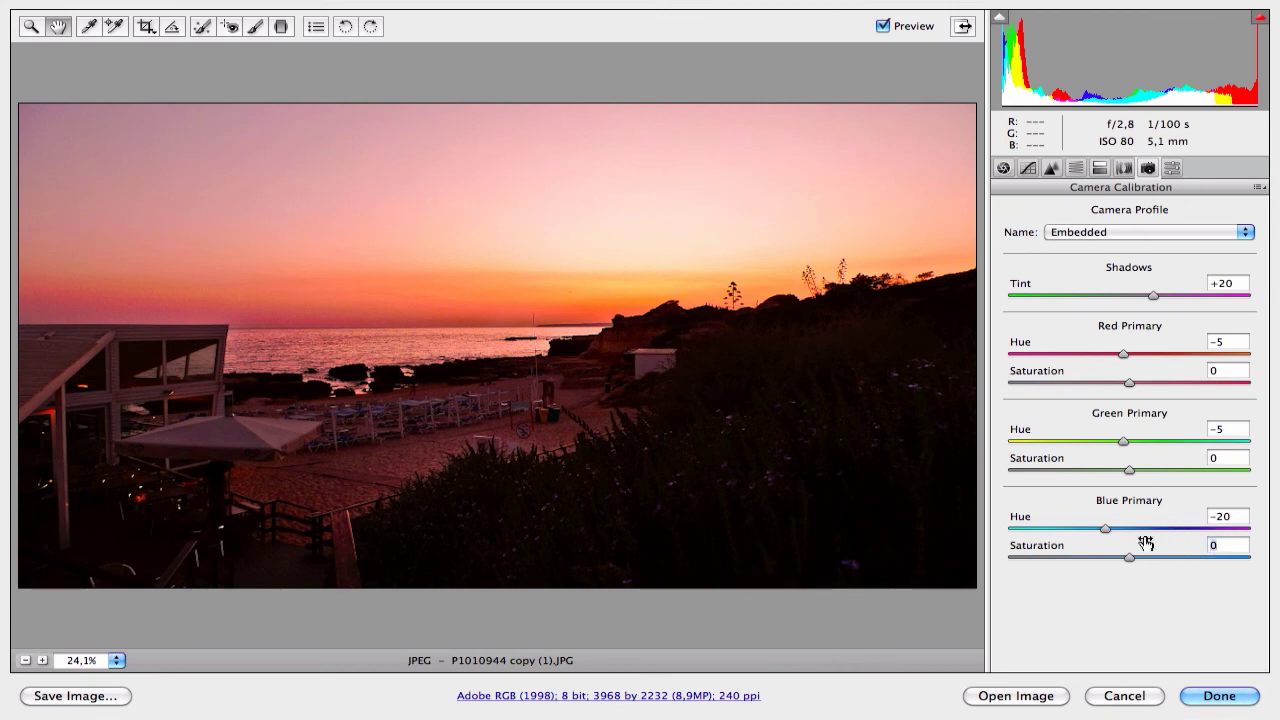
pyautogui.write('10')
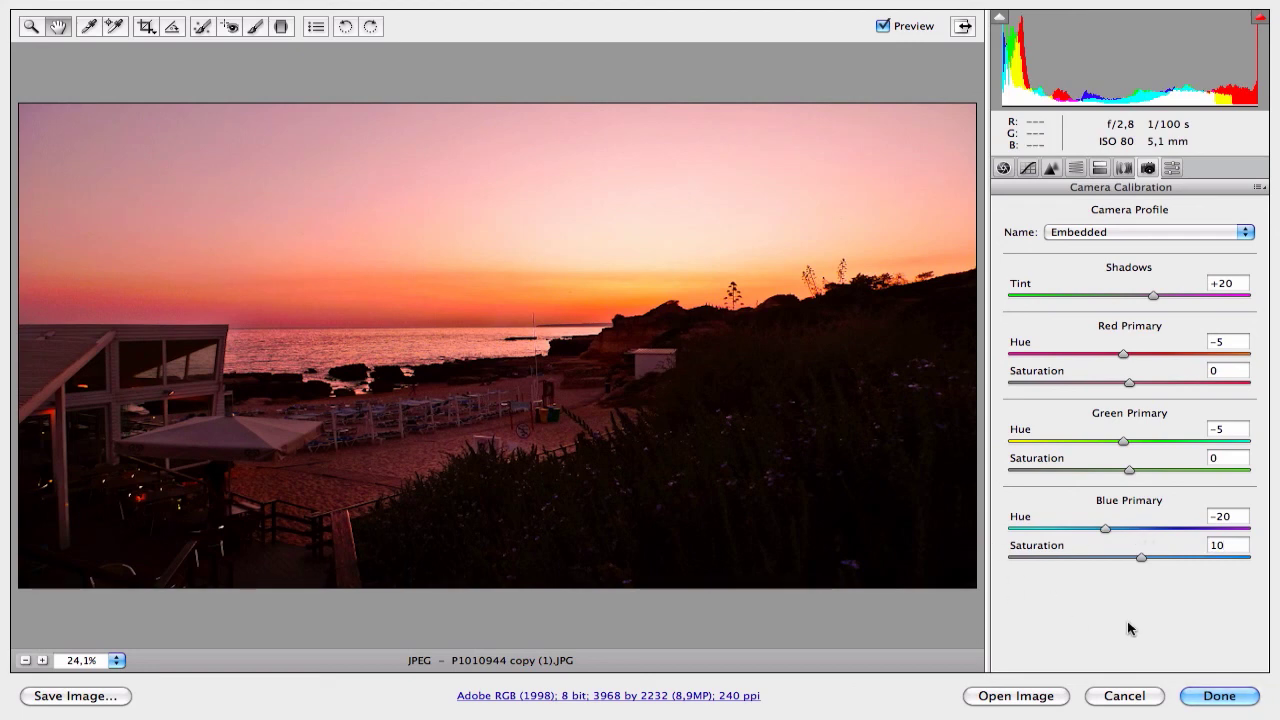
pyautogui.click(1124, 168)
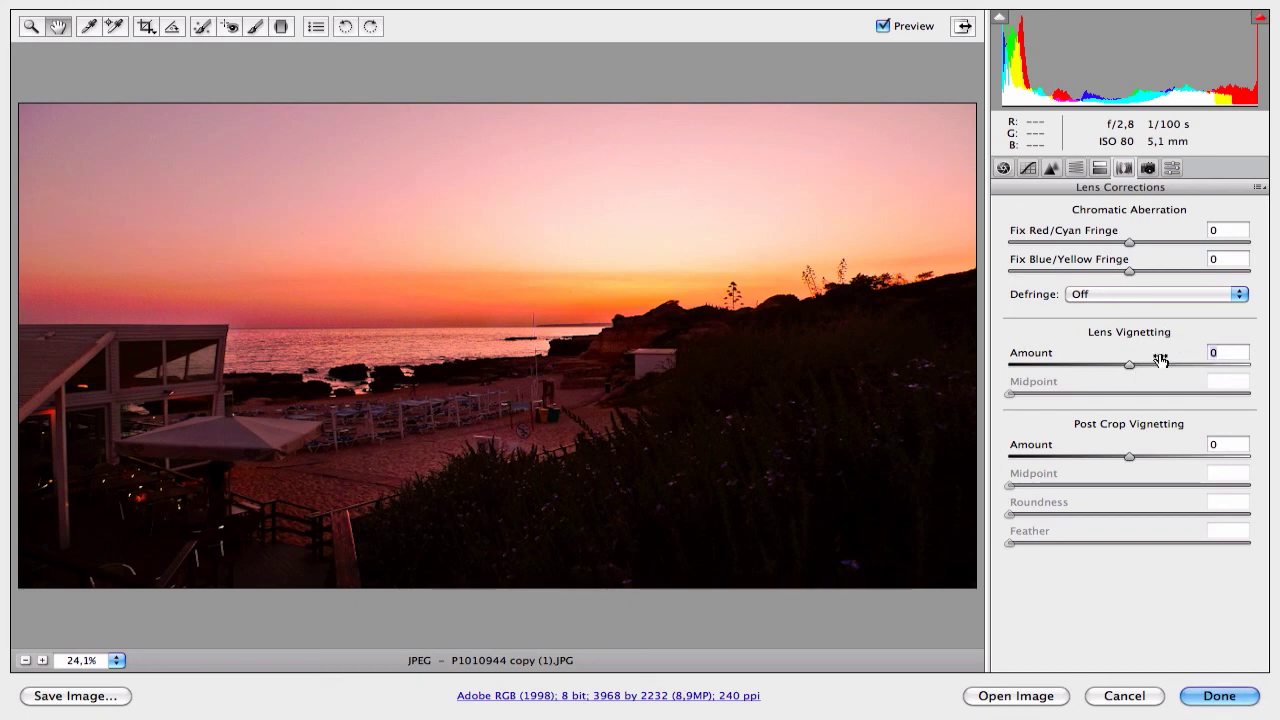
# Set Lens Vignetting Amount -50 and Midpoint 25, then apply all edits with Done
pyautogui.write('5')
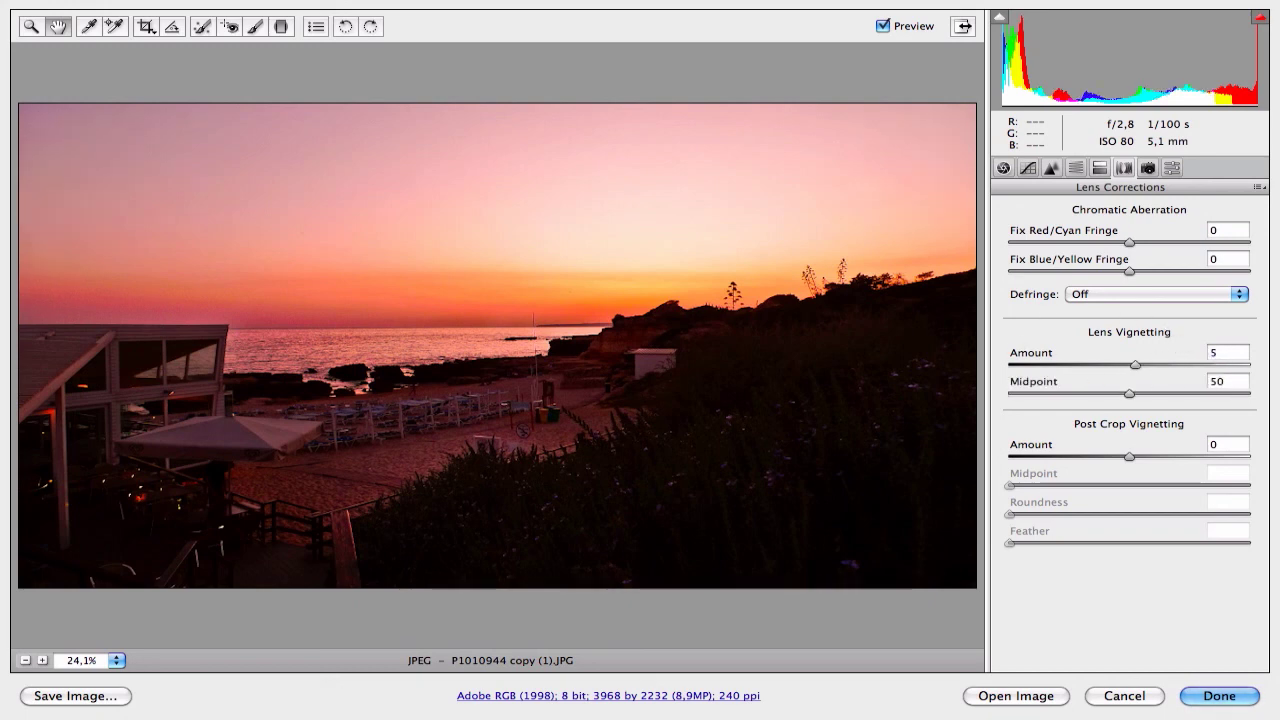
pyautogui.press('BackSpace')
pyautogui.write('-50')
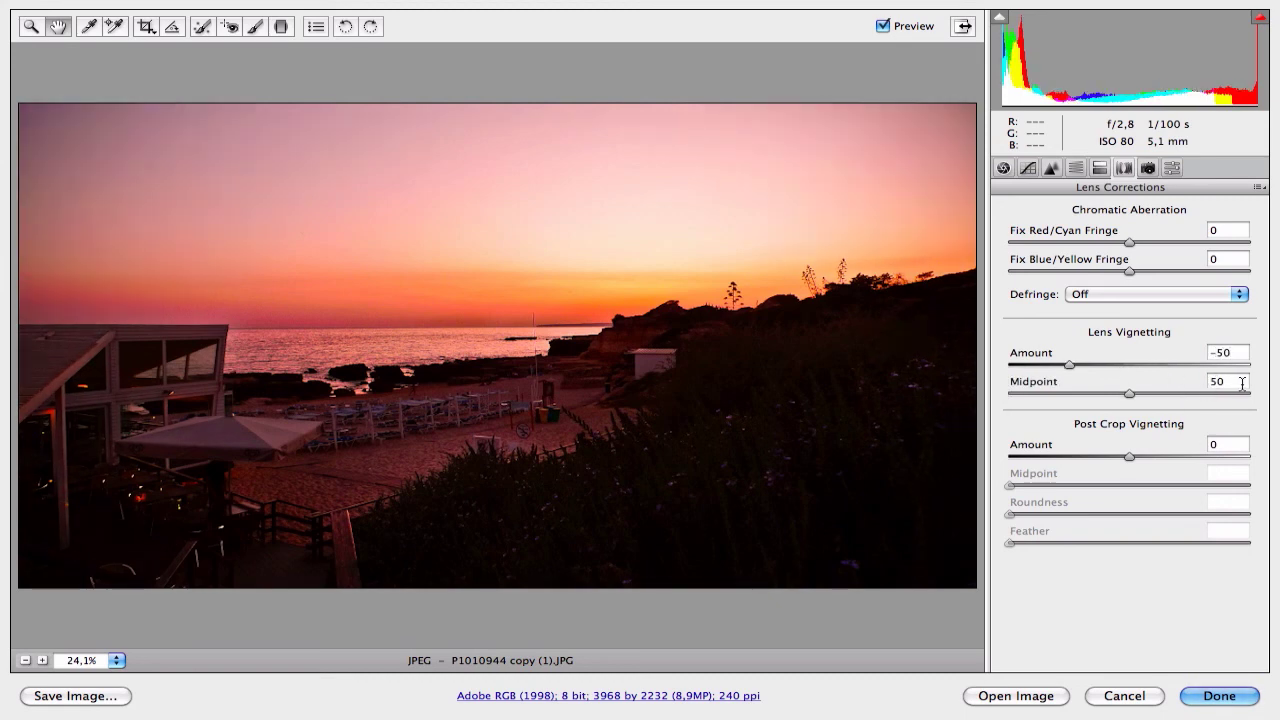
pyautogui.press('Tab')
pyautogui.write('25')
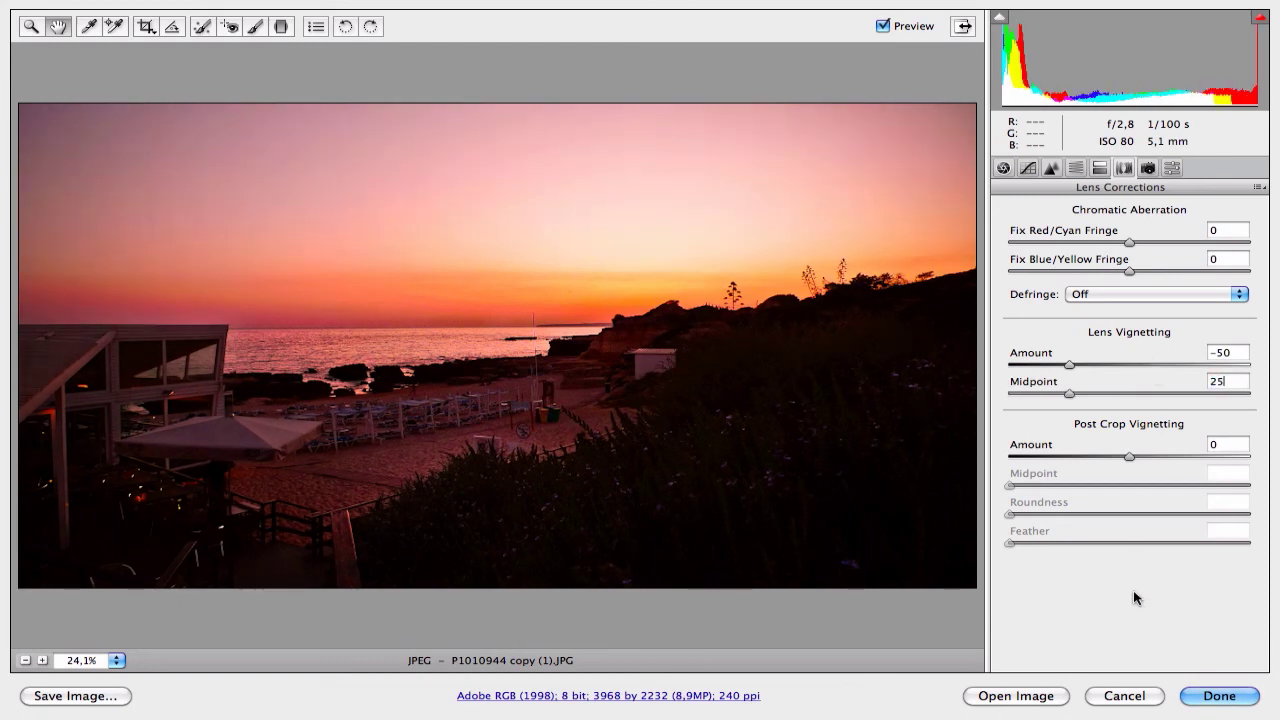
pyautogui.click(1219, 697)
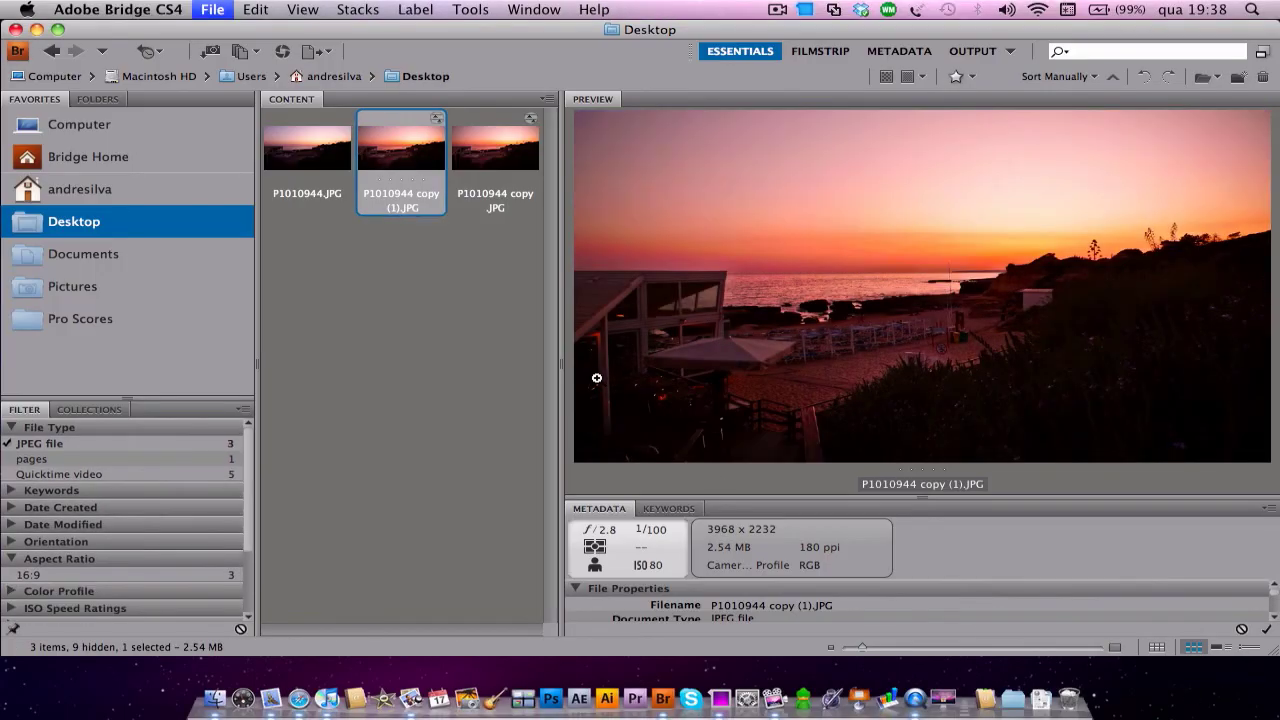
pyautogui.press('Left')
pyautogui.press('Right')
pyautogui.press('Left')
pyautogui.press('Right')
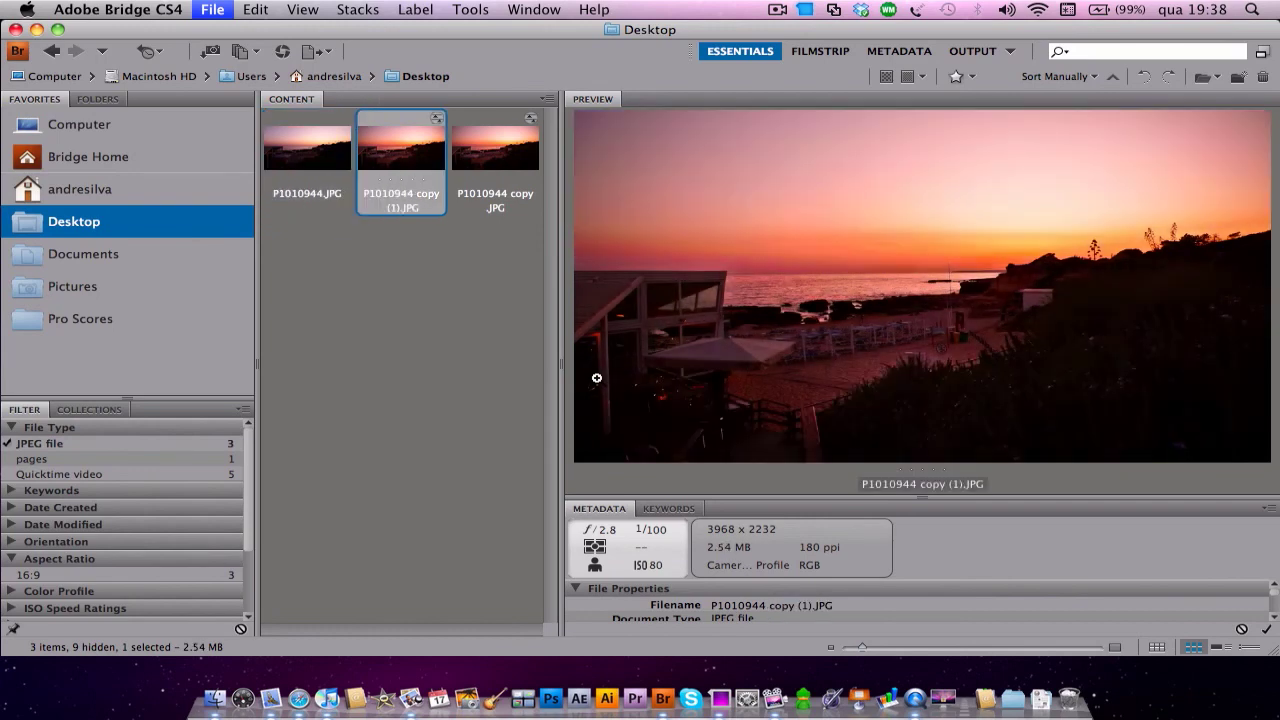